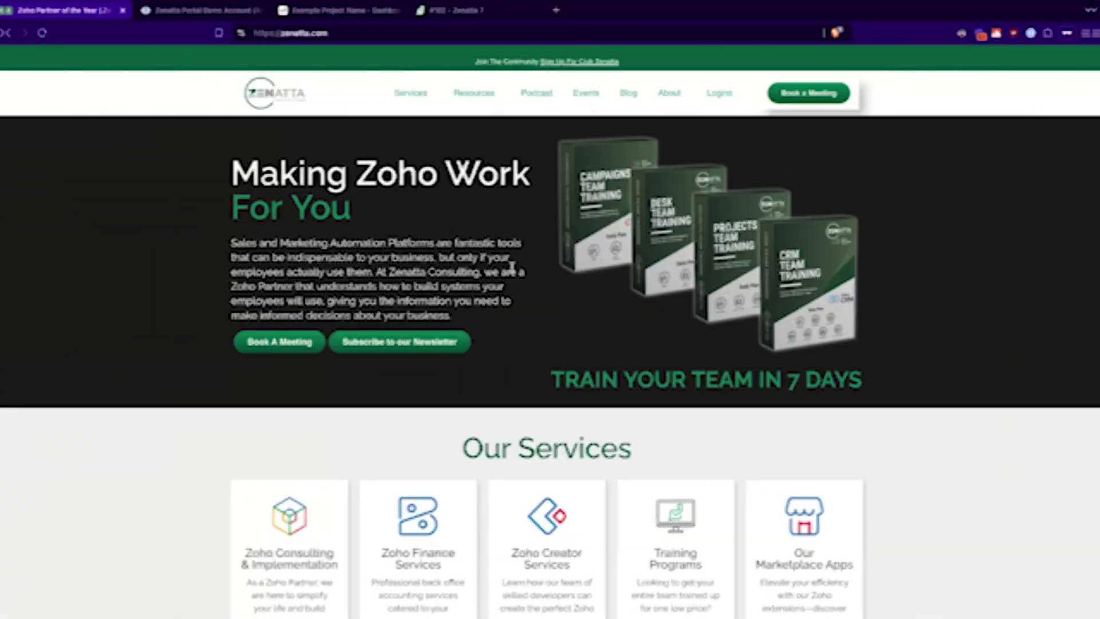
Jump to the free consultation booking section with the header's Book a Meeting button.
click(809, 95)
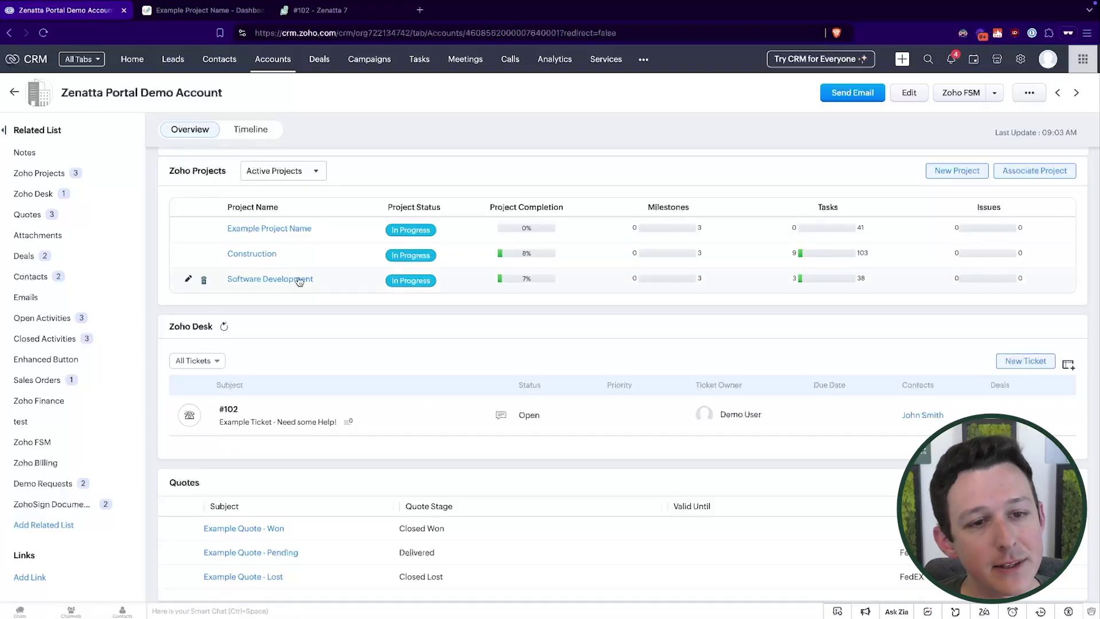
Switch to the Example Project Name project in Zoho Projects.
click(203, 10)
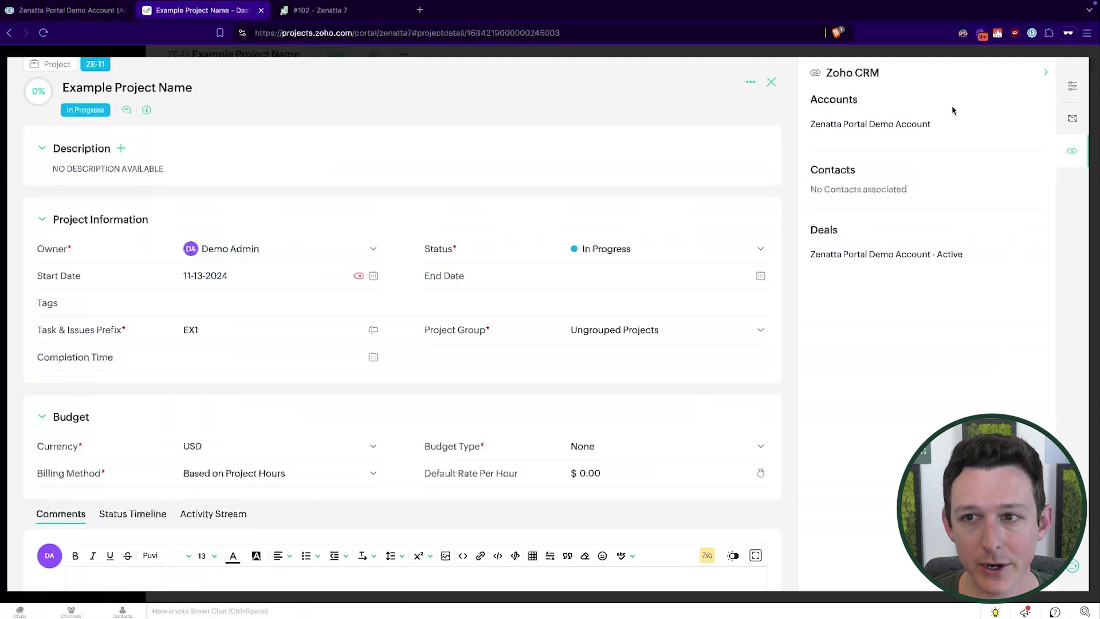
Close the project details to view the dashboard, then bring up ticket #102.
click(772, 84)
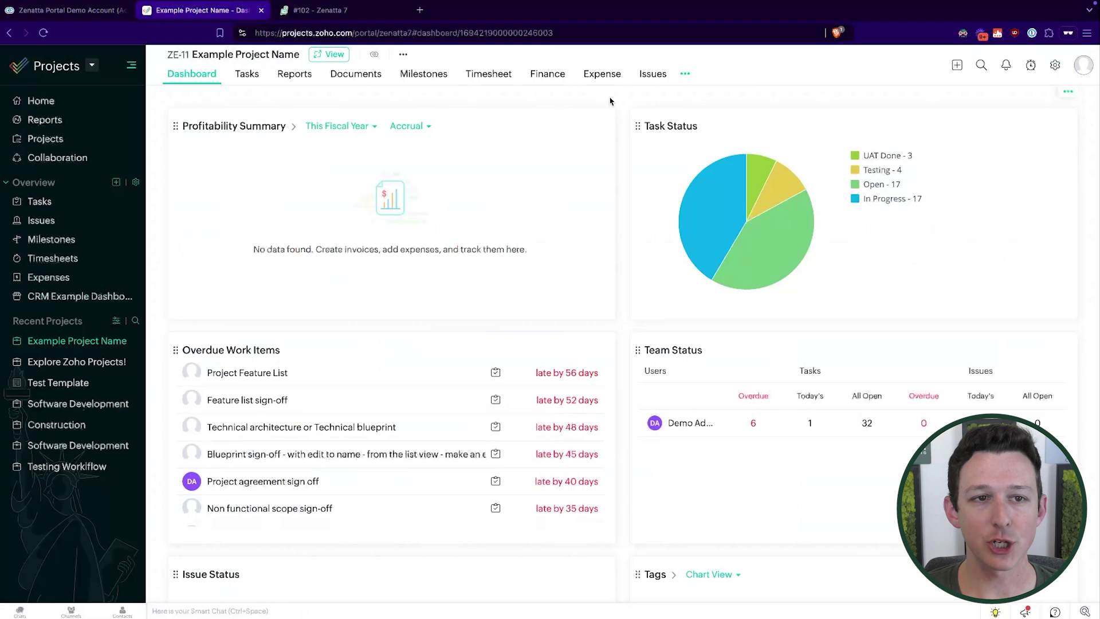
click(320, 10)
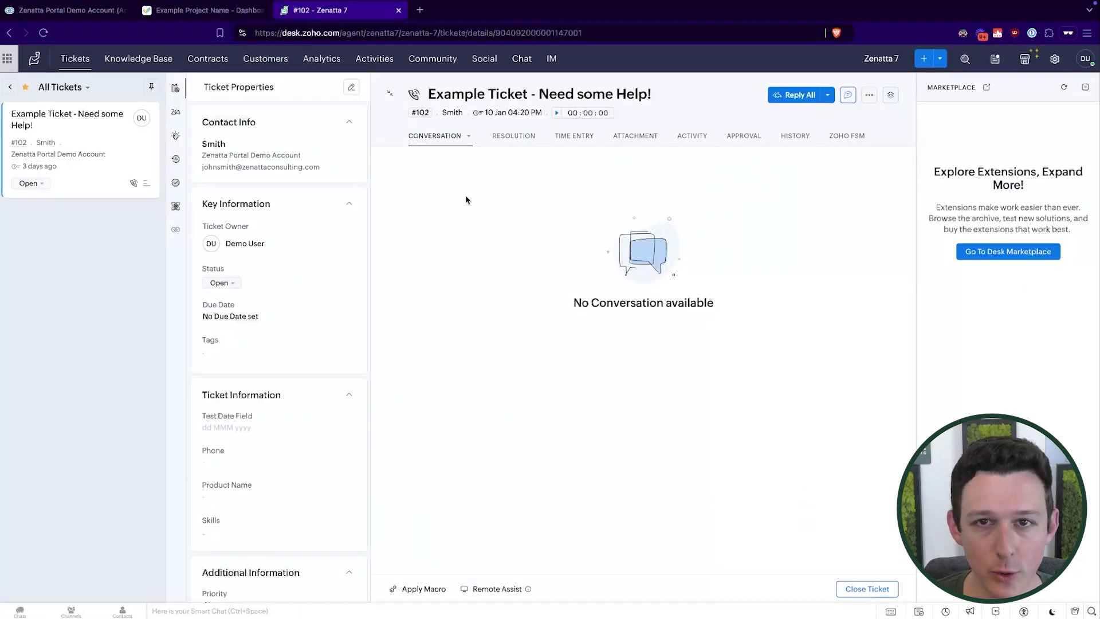
click(189, 9)
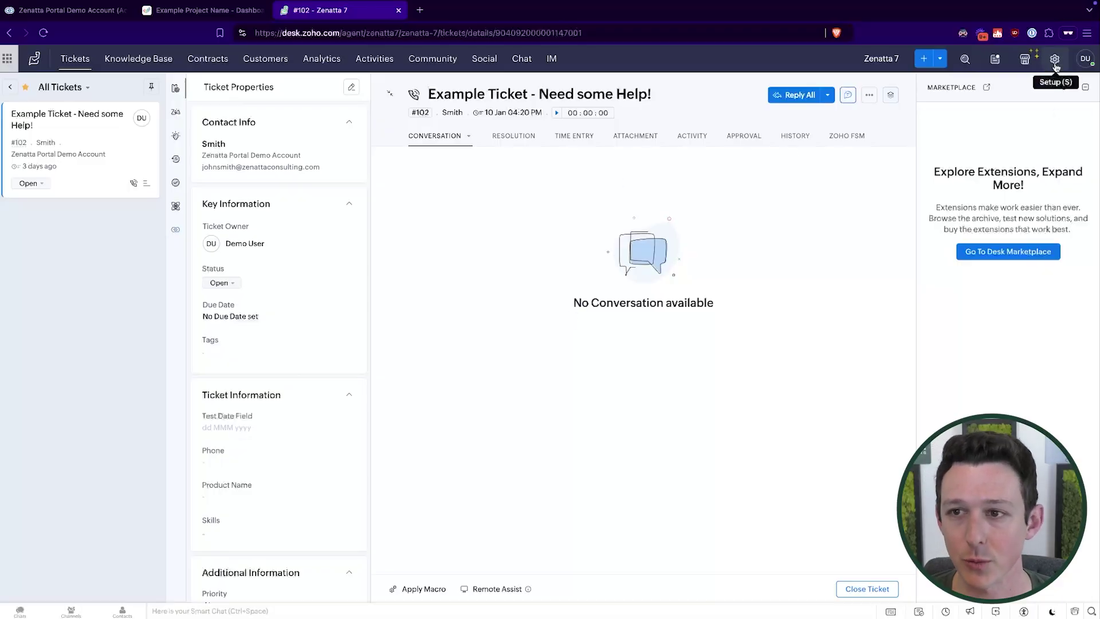
Open Zoho Desk Setup and go to the Zoho page under Integrations.
click(1055, 61)
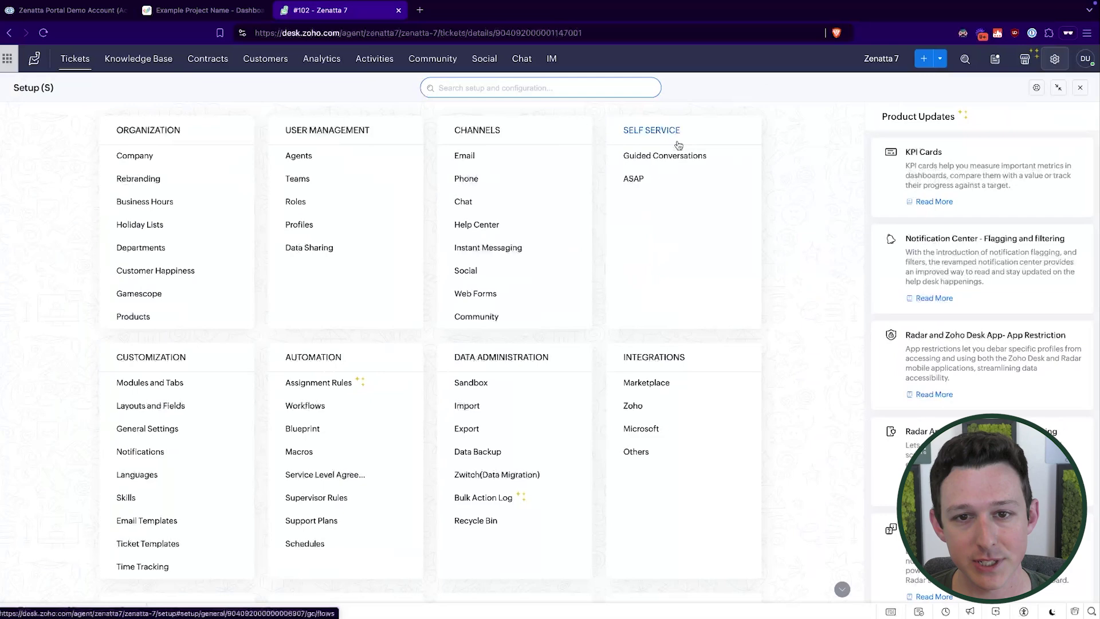
scroll(464, 335, down, 3)
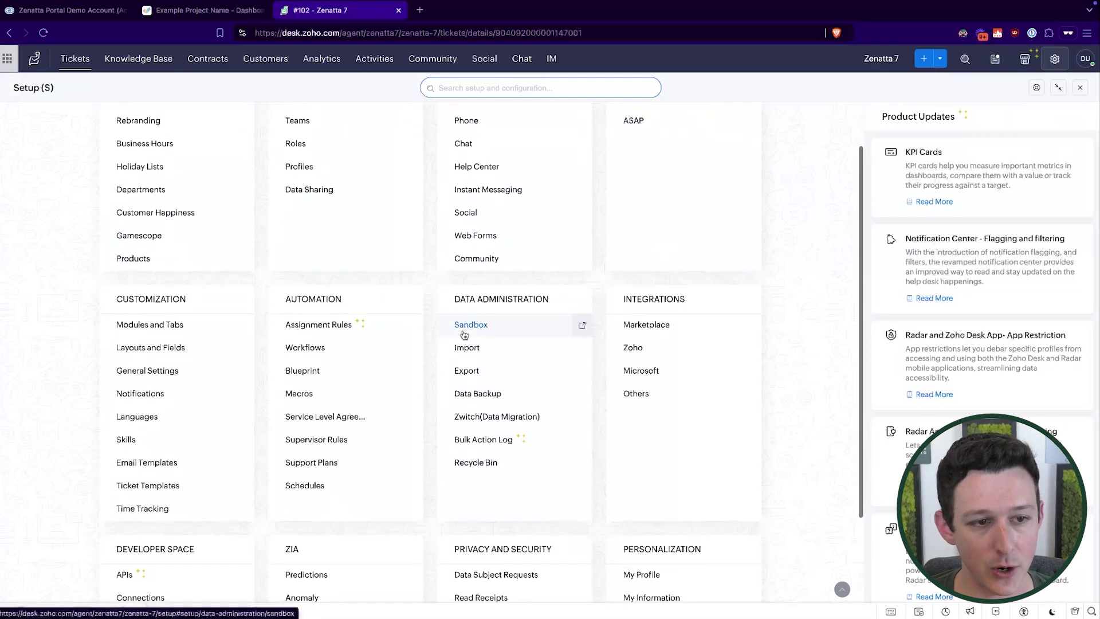
scroll(464, 335, down, 2)
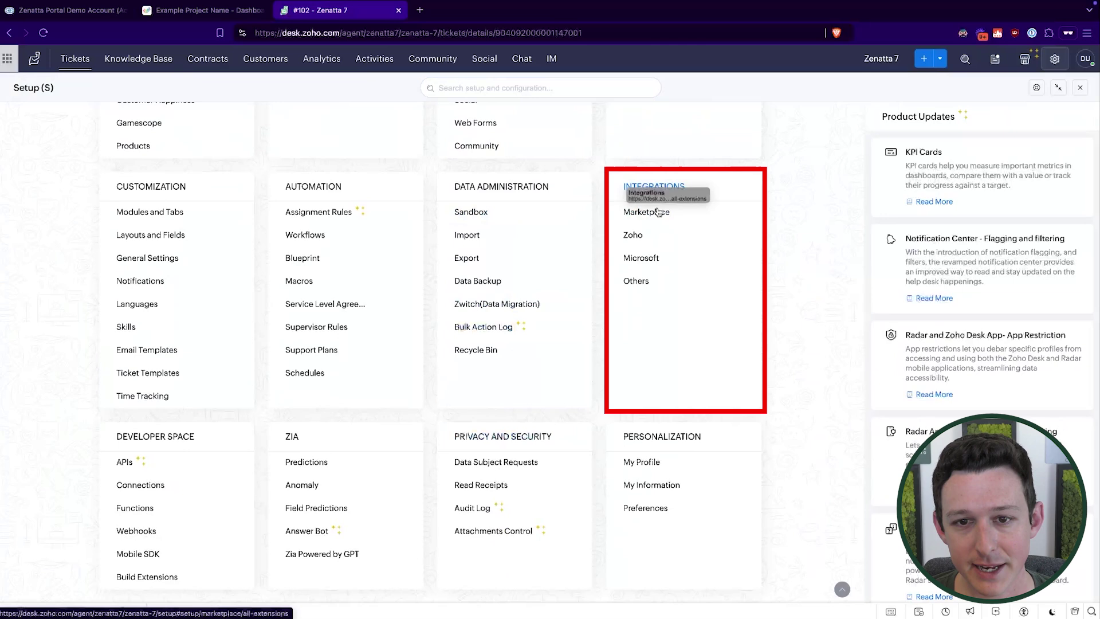
click(633, 236)
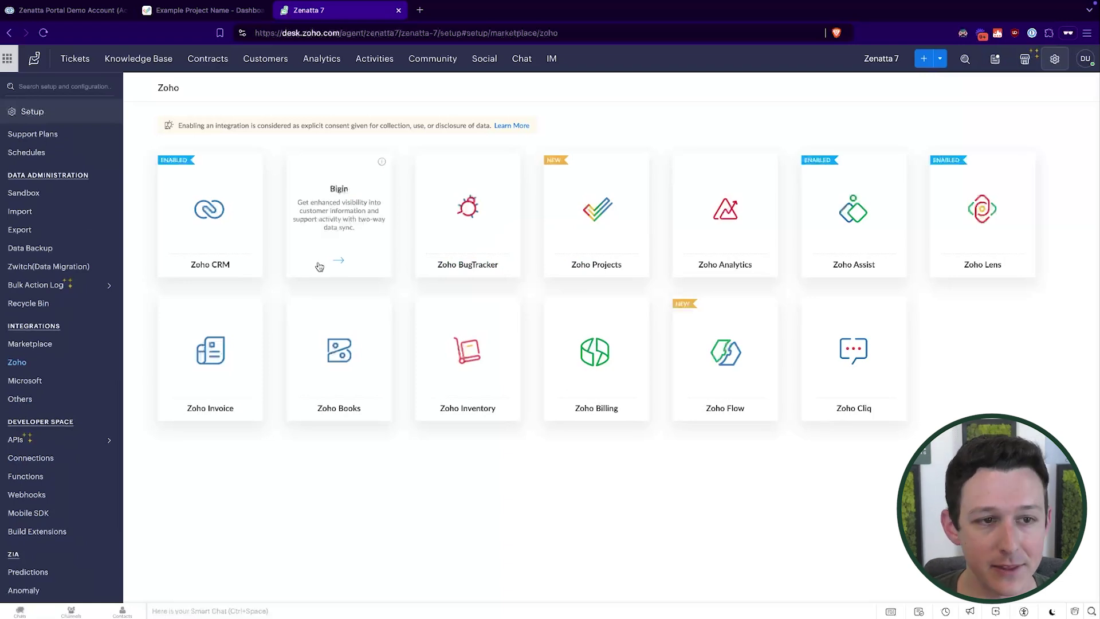
Open the Zoho Projects integration card, review How It Works, and start integrating.
click(595, 263)
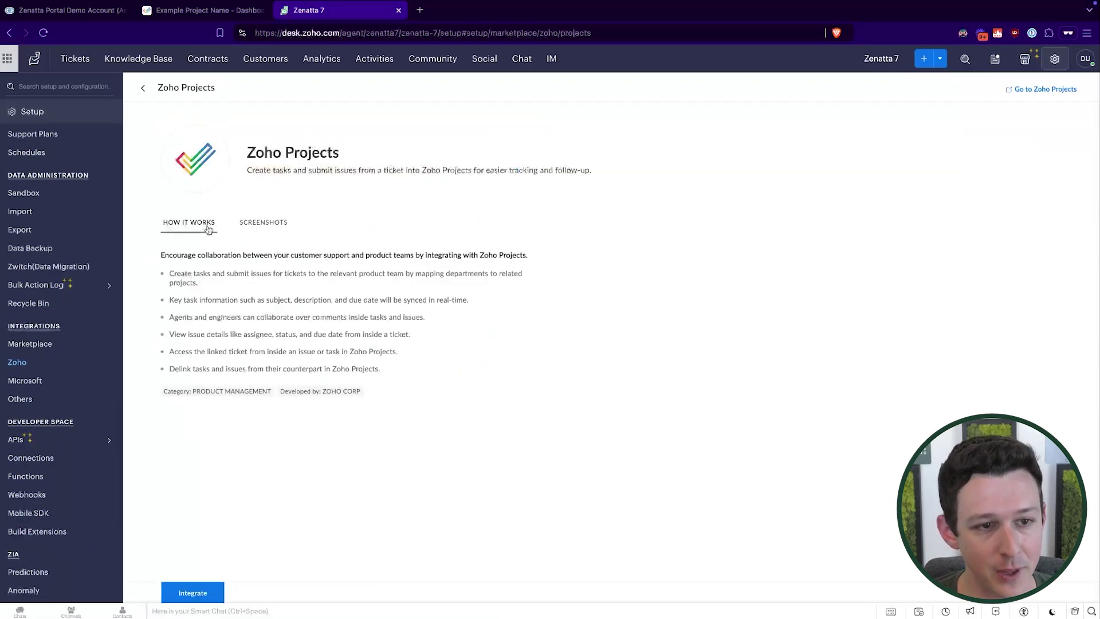
drag(168, 277, 364, 311)
click(226, 284)
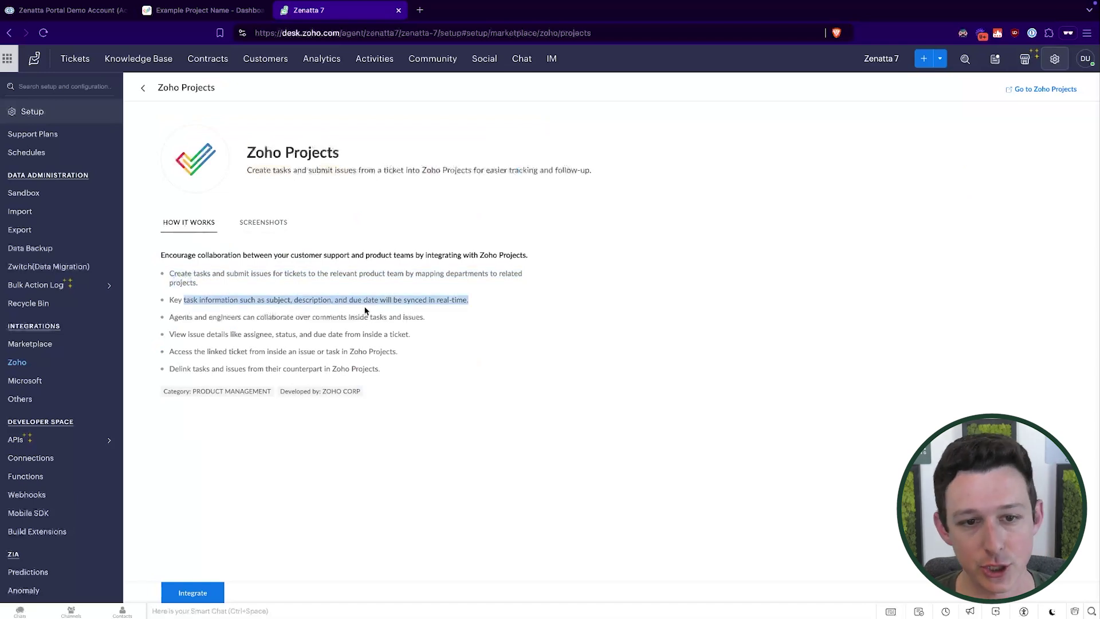
click(365, 311)
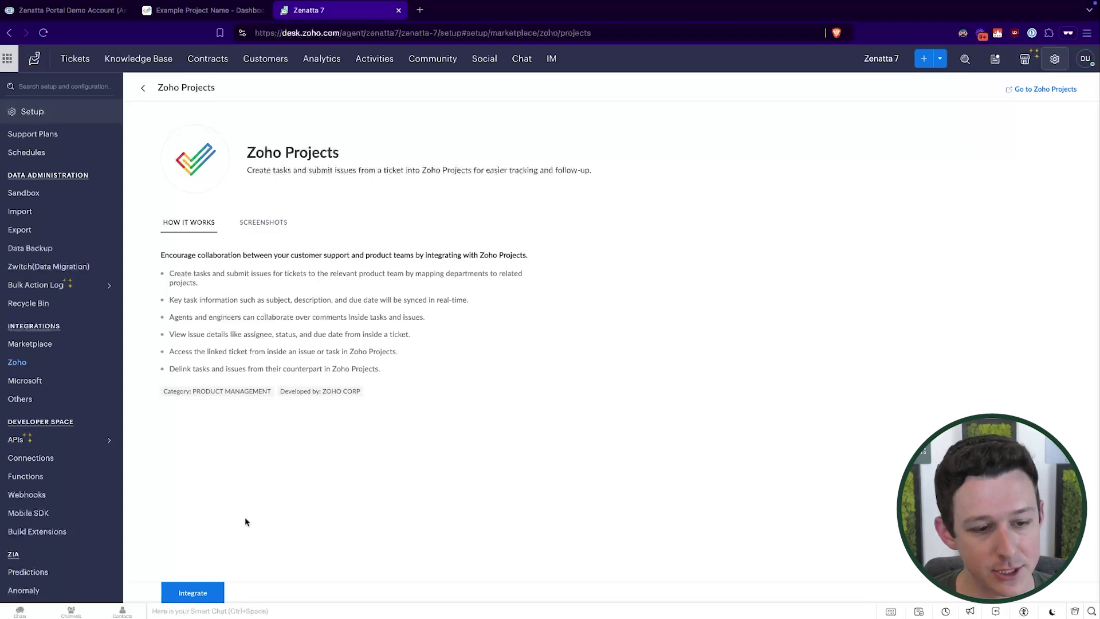
click(192, 593)
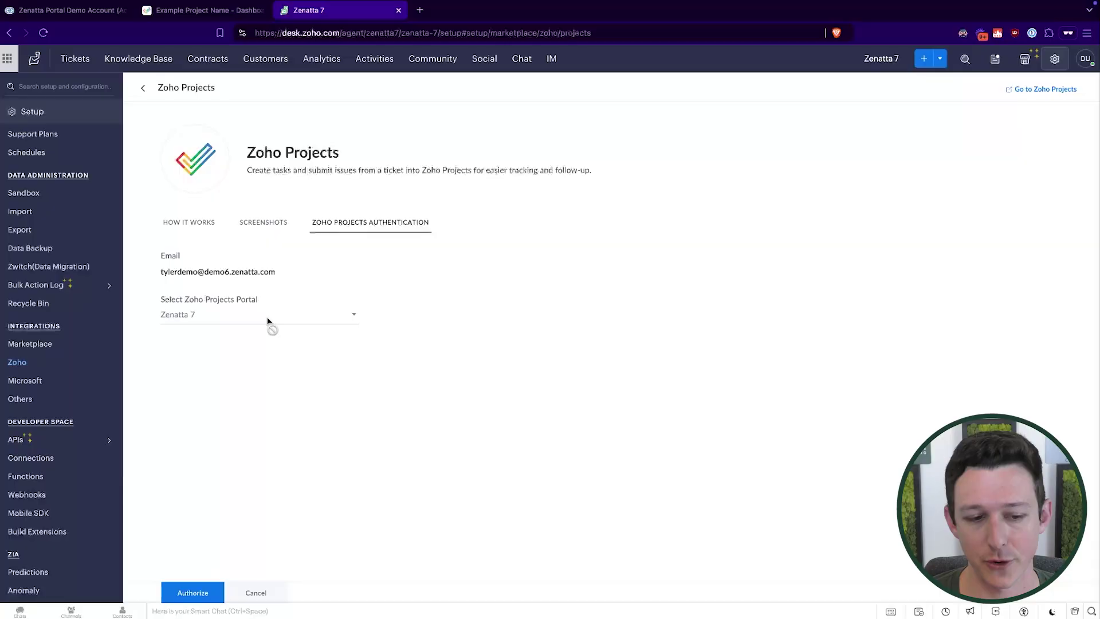
Authorize Zoho Projects and map all six projects to the department.
click(192, 595)
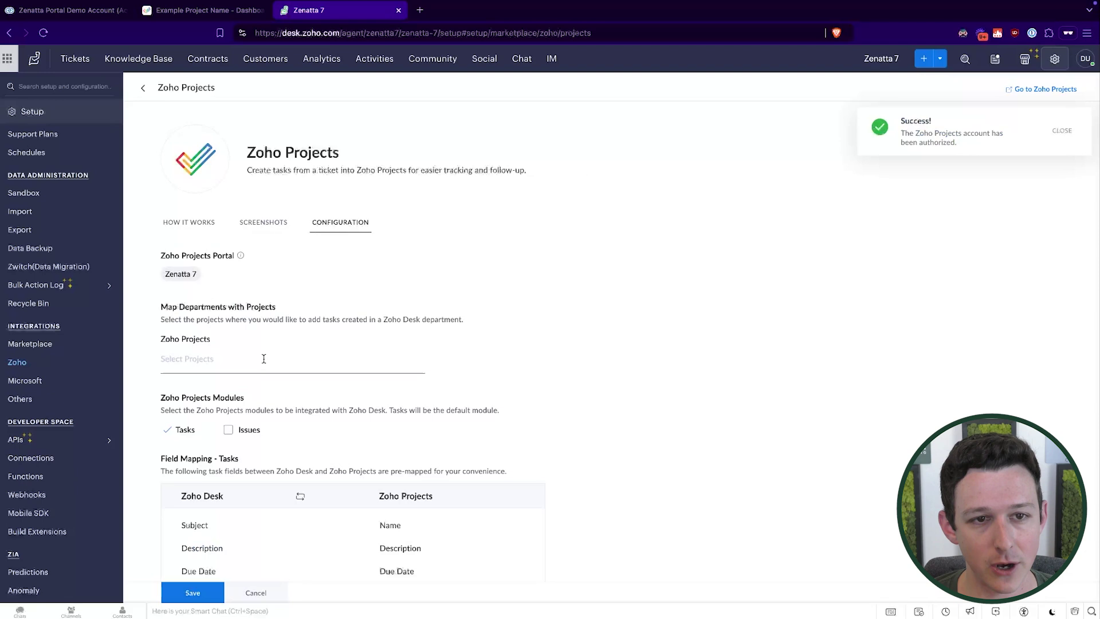
scroll(341, 310, down, 1)
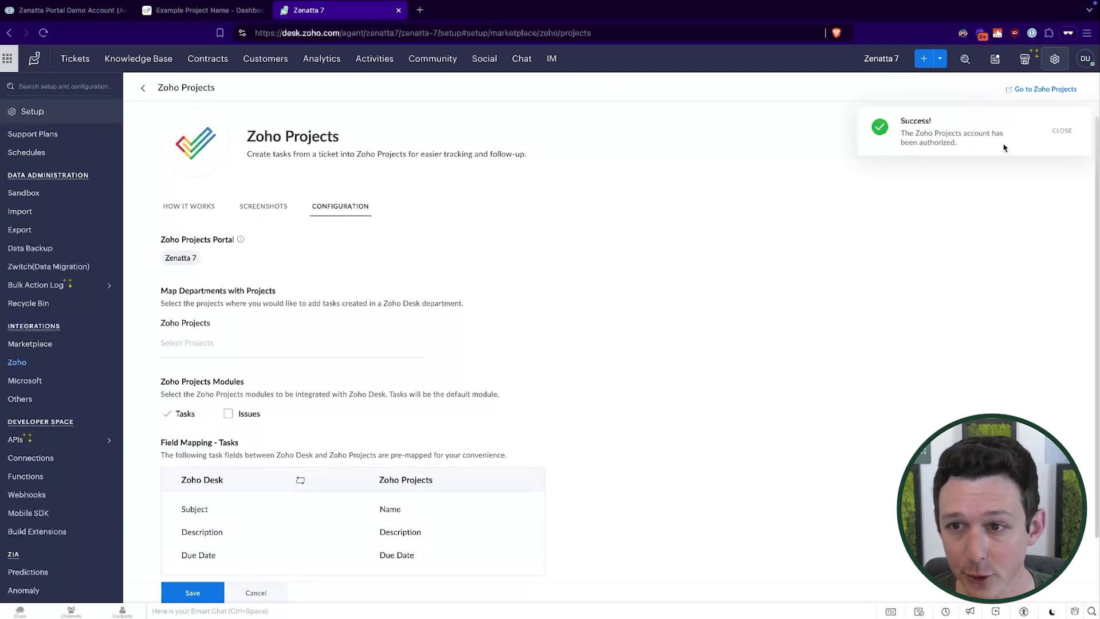
drag(895, 133, 966, 154)
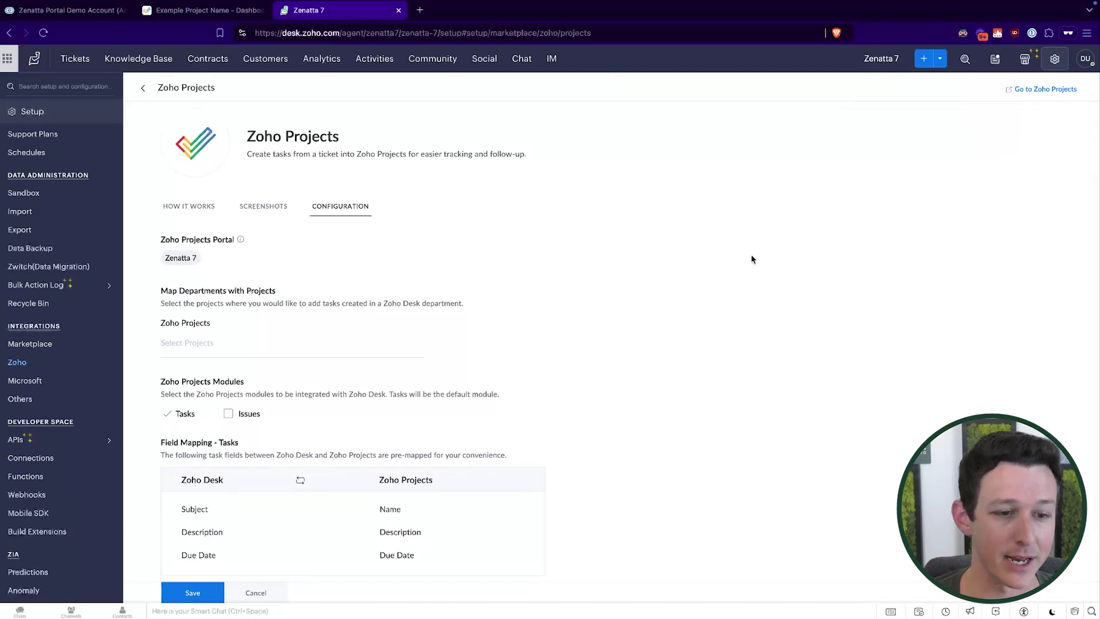
scroll(751, 256, down, 1)
click(221, 304)
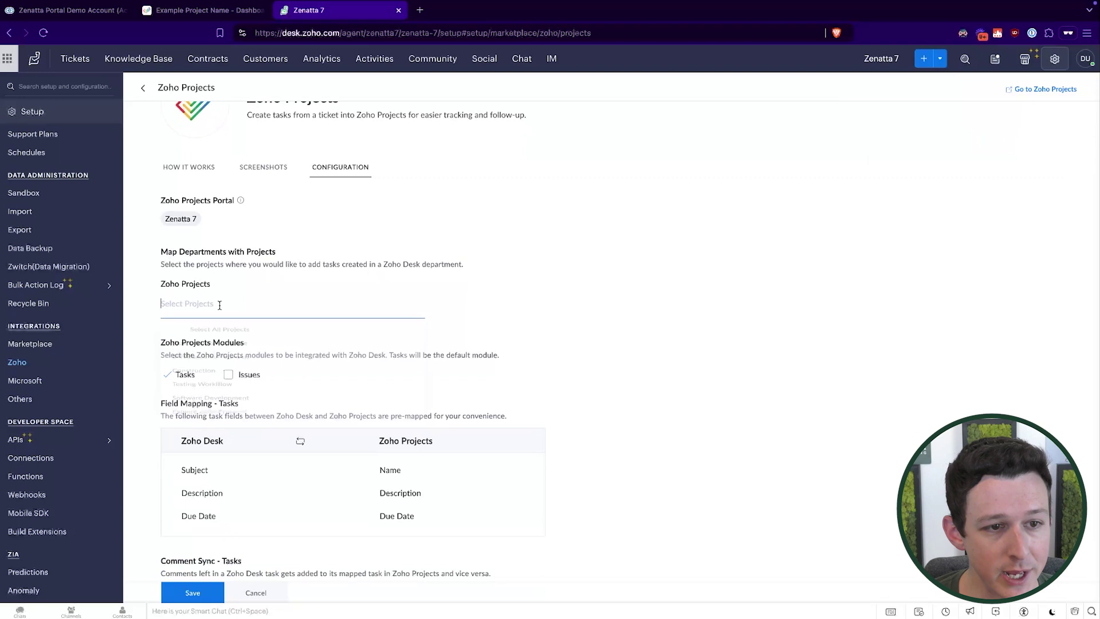
click(223, 333)
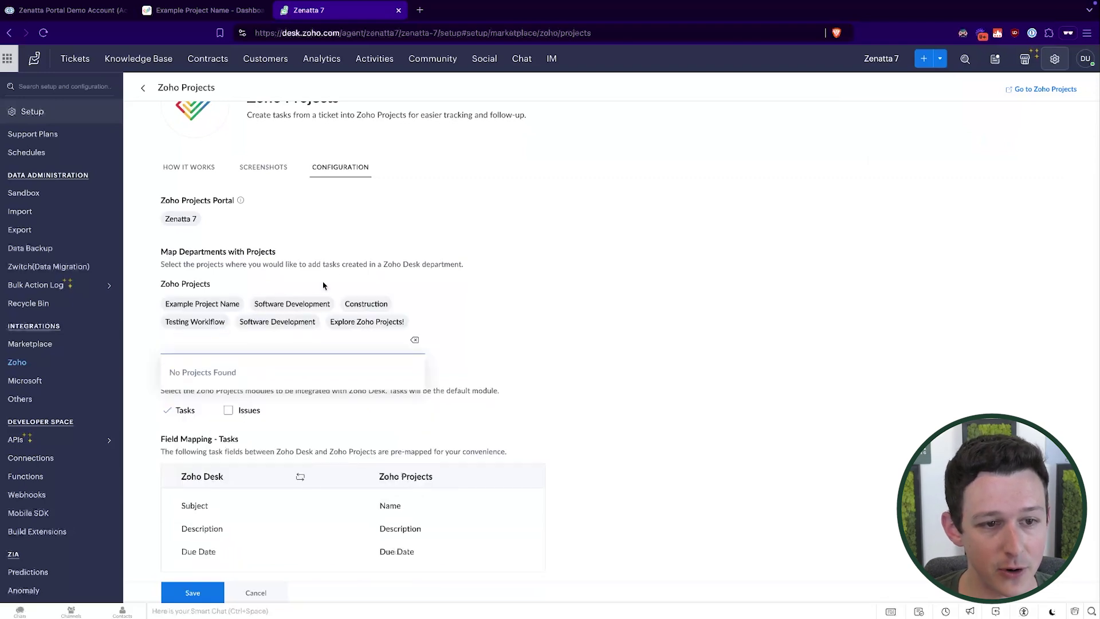
click(343, 254)
drag(187, 254, 437, 265)
click(436, 262)
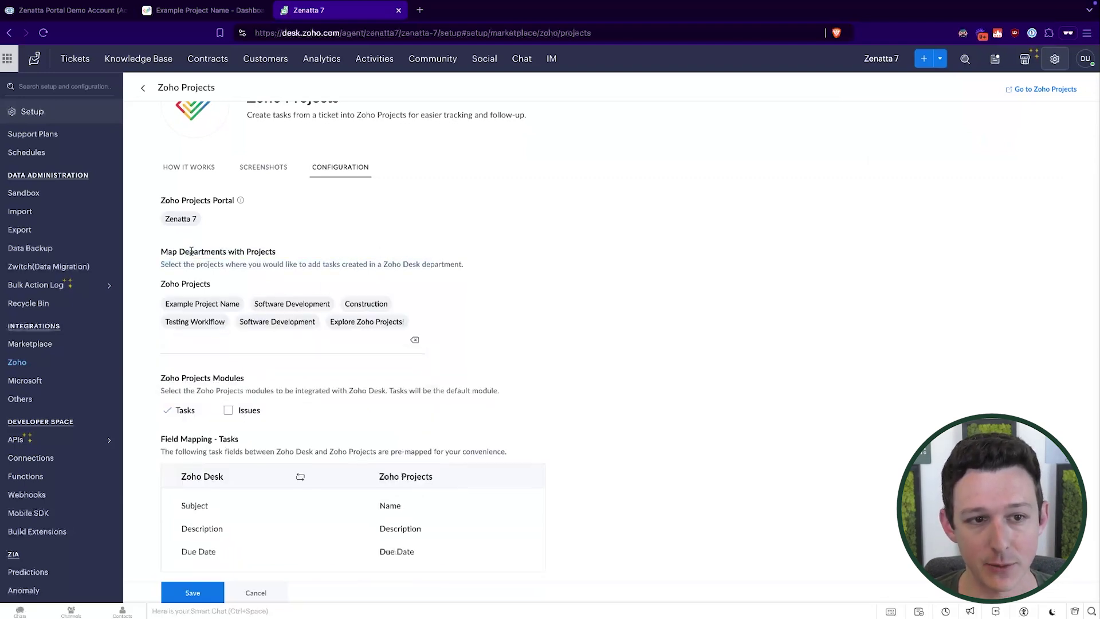
Review the Tasks field mapping and comment sync, enable Issues, and save the integration.
scroll(206, 262, down, 1)
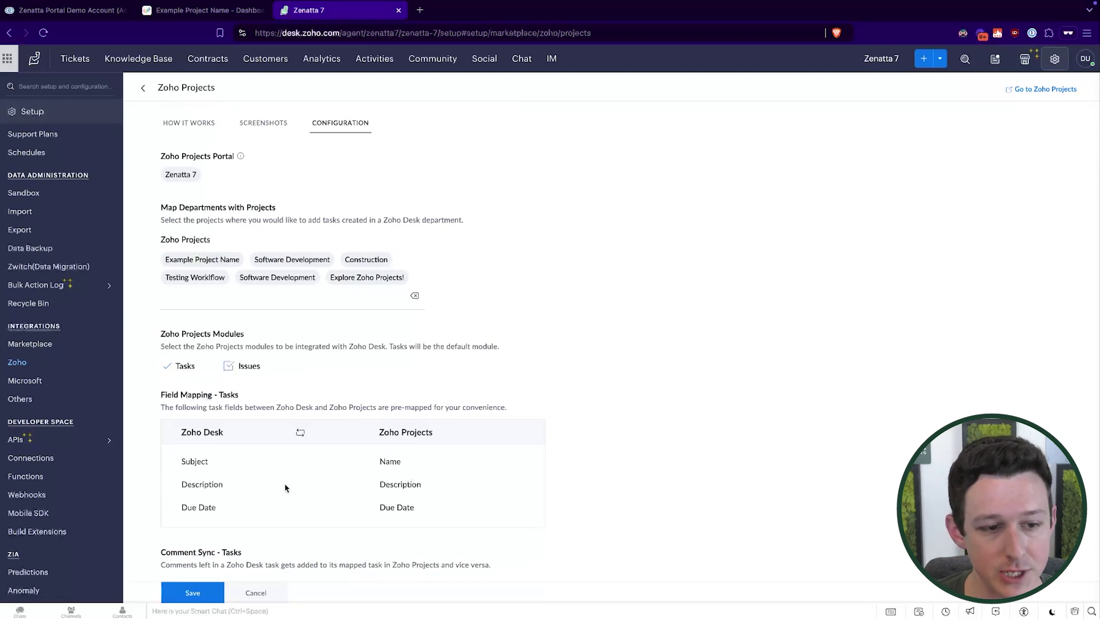
drag(160, 394, 415, 427)
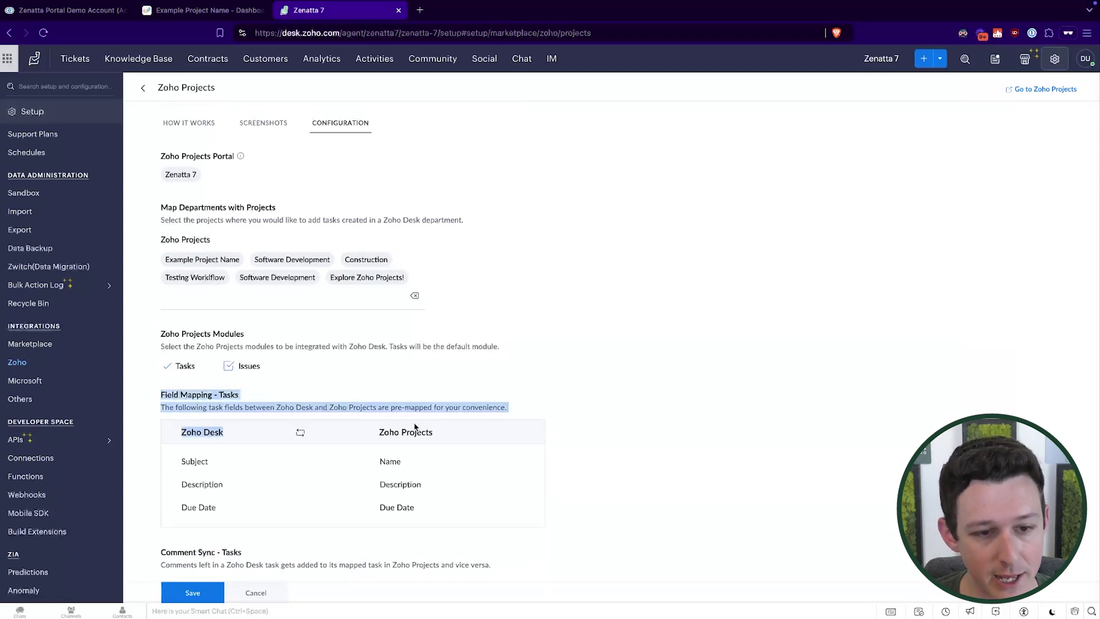
click(393, 427)
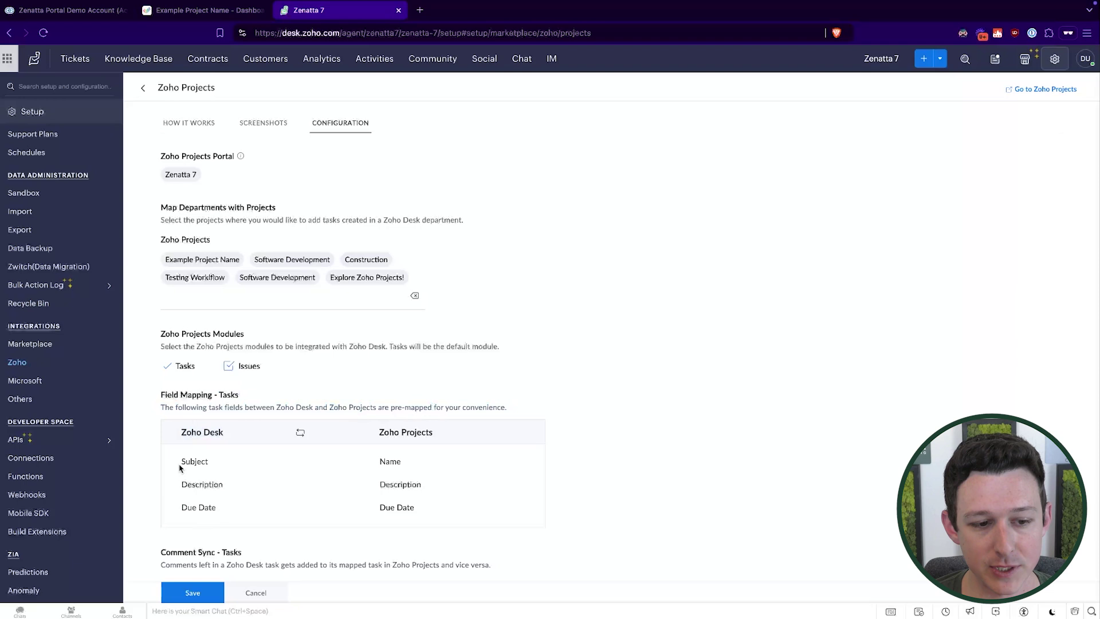
drag(183, 433, 242, 436)
click(241, 435)
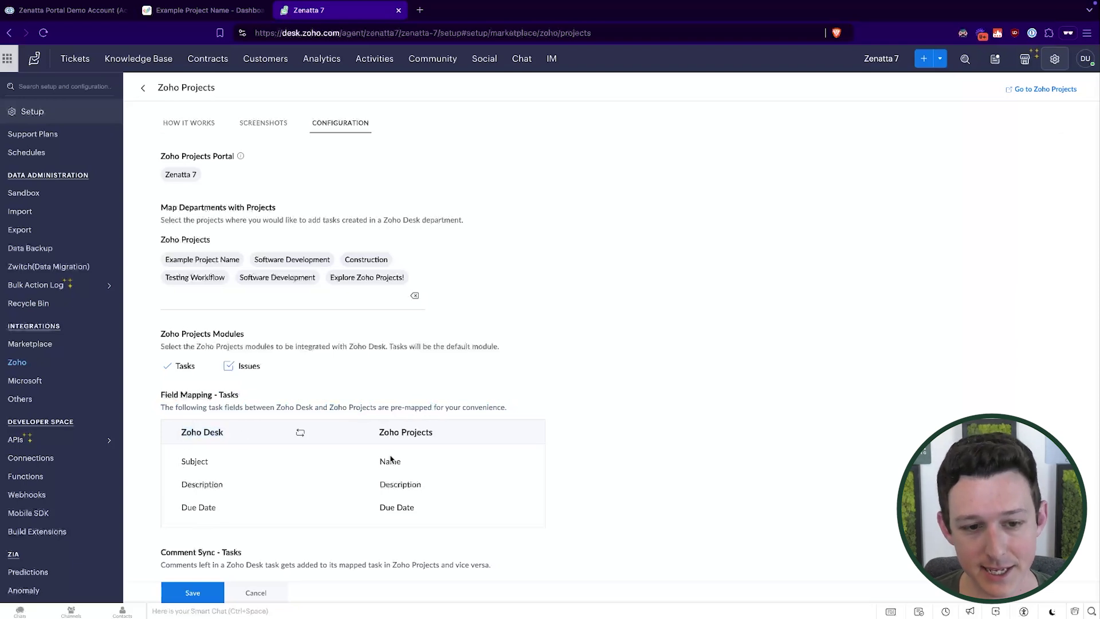
drag(377, 433, 449, 545)
click(452, 518)
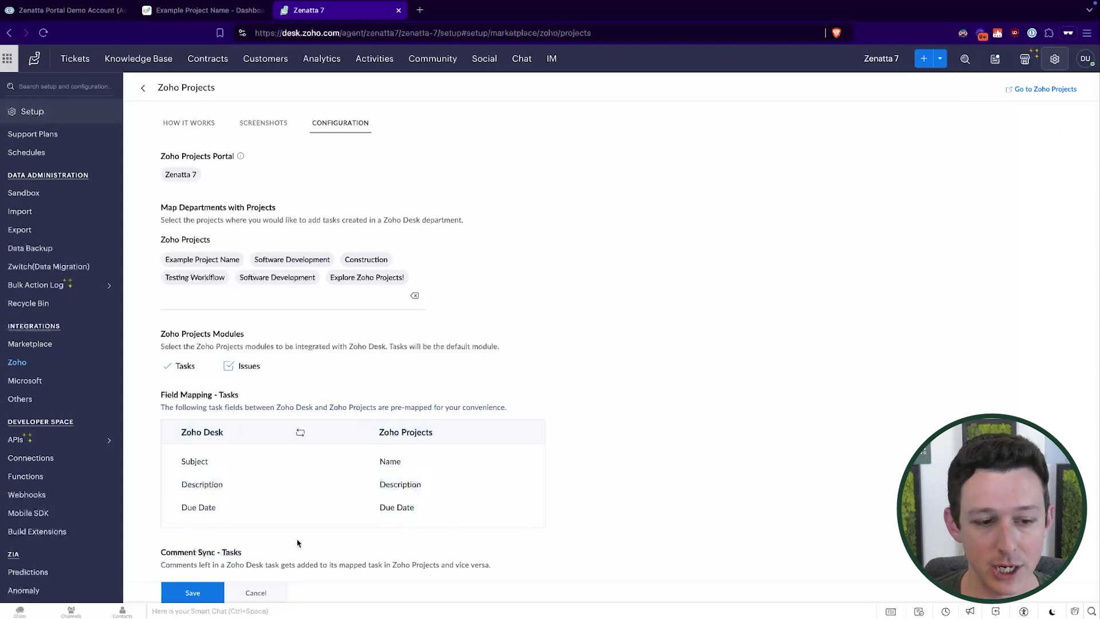
click(188, 592)
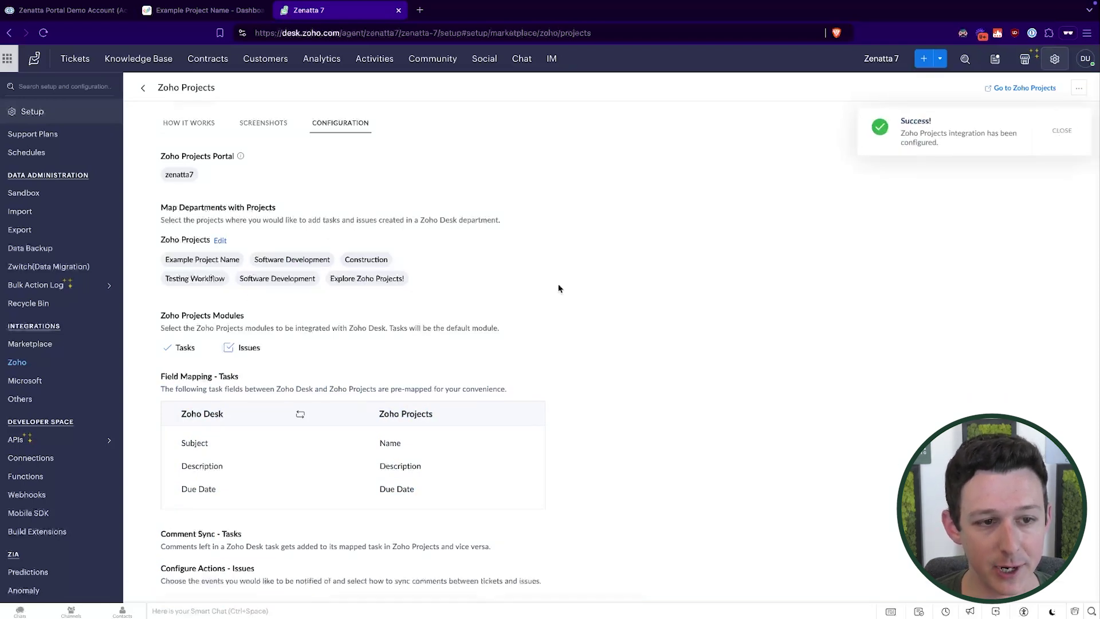
scroll(560, 288, down, 3)
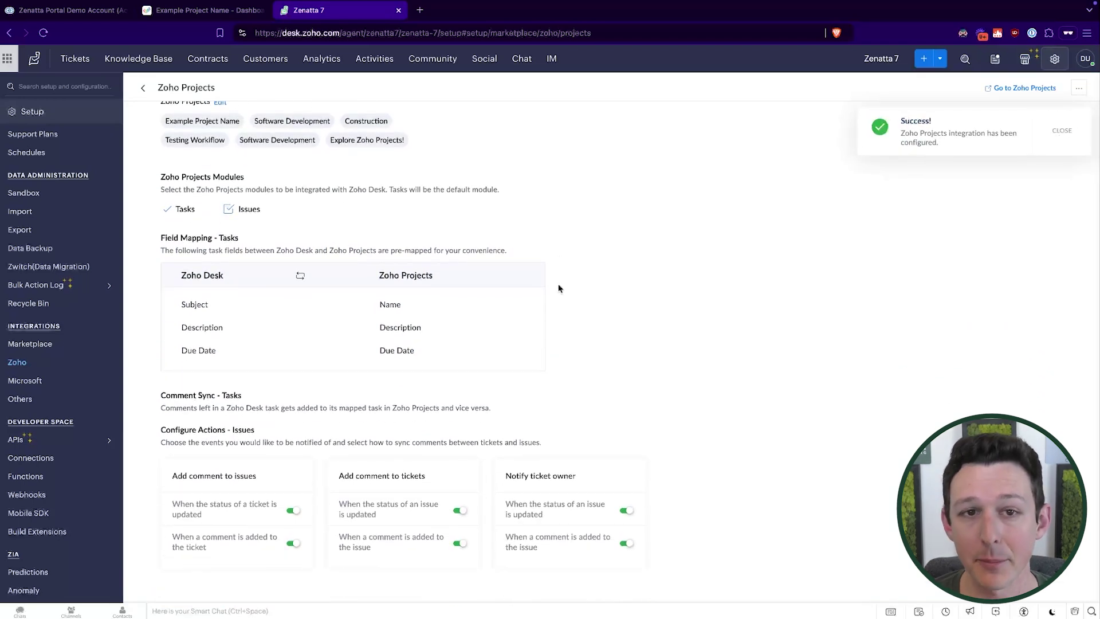
drag(155, 430, 254, 442)
click(254, 442)
drag(153, 482, 258, 477)
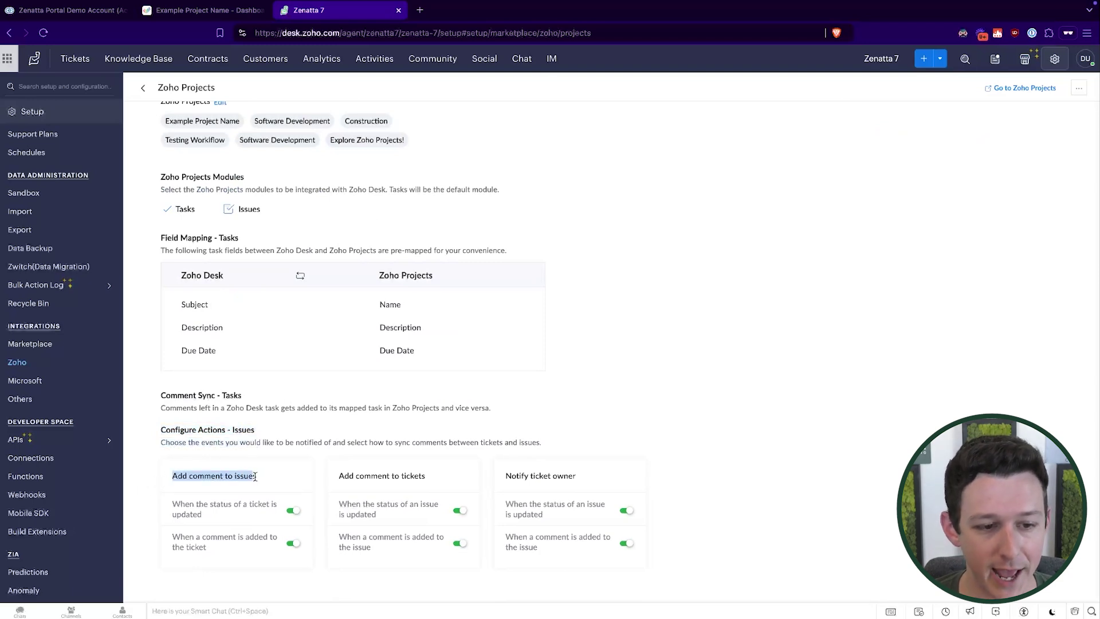
click(242, 477)
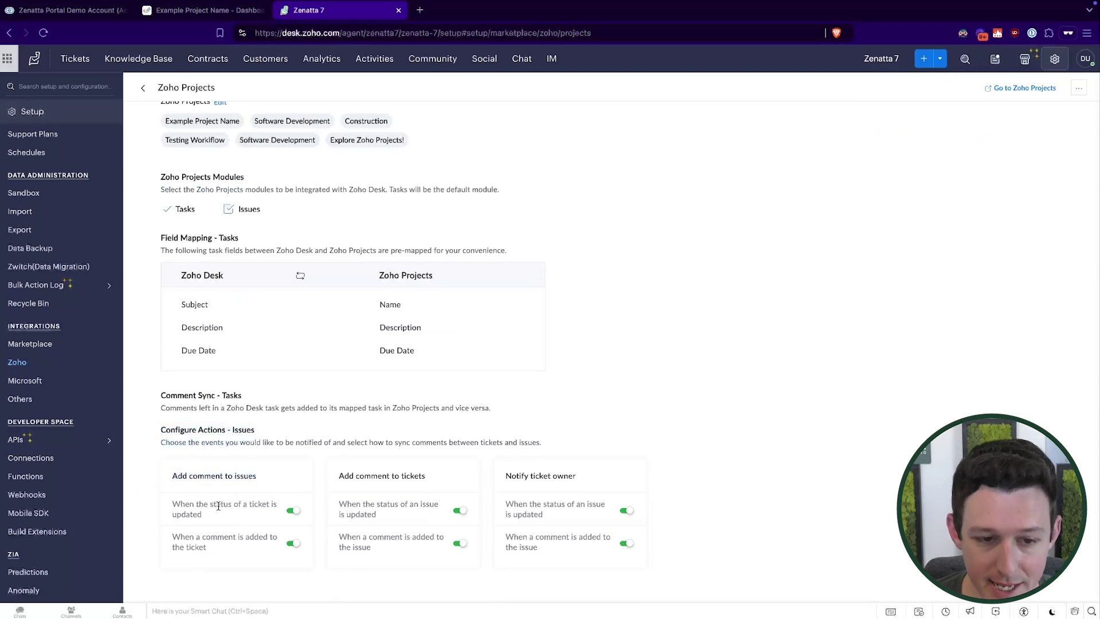
drag(351, 479, 425, 477)
click(427, 478)
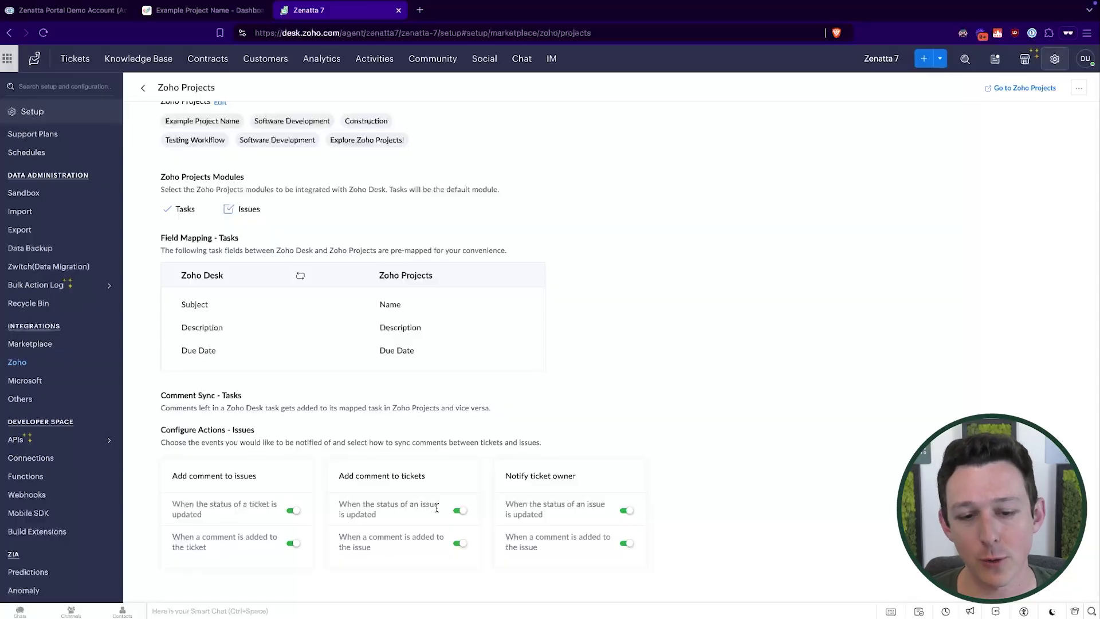
drag(506, 501, 582, 563)
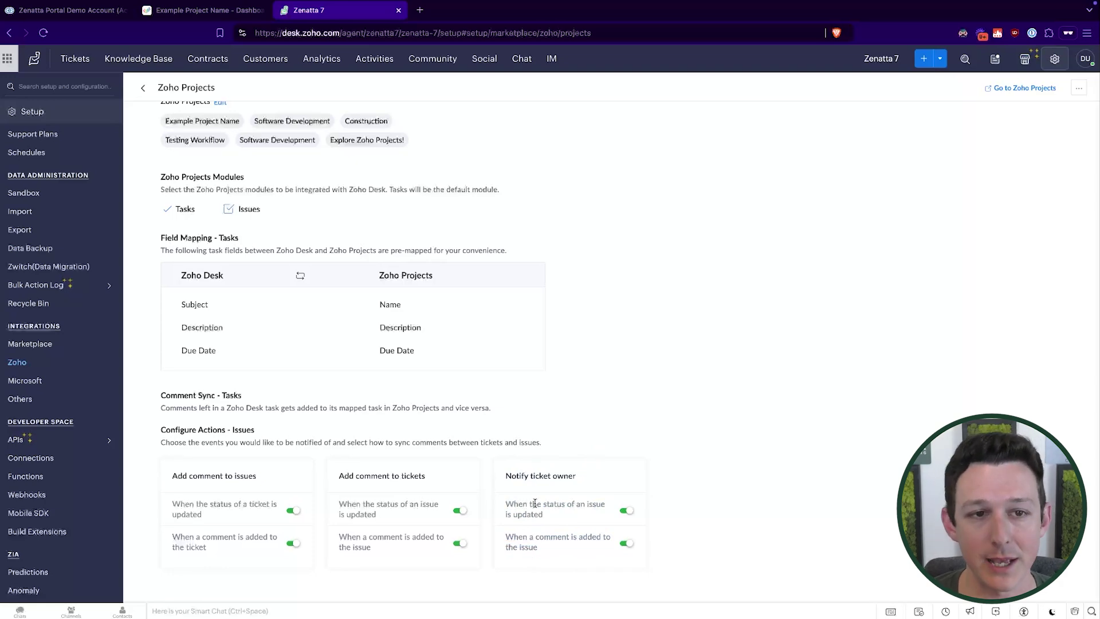
scroll(534, 503, up, 5)
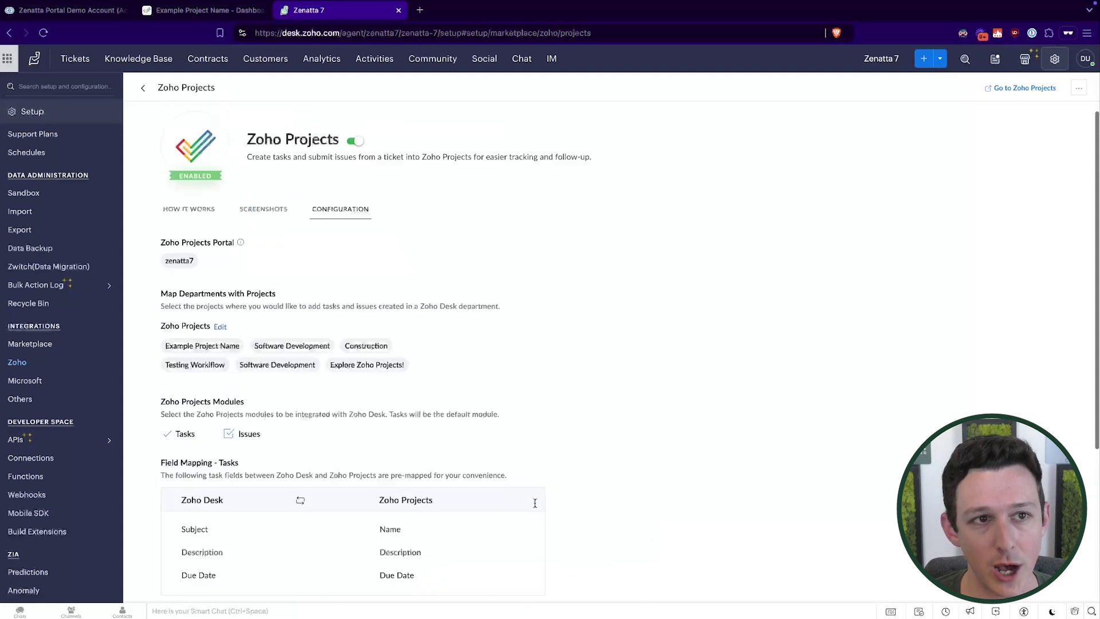
Open ticket #102 from Tickets, preview its Create Task form, then cancel it.
click(76, 61)
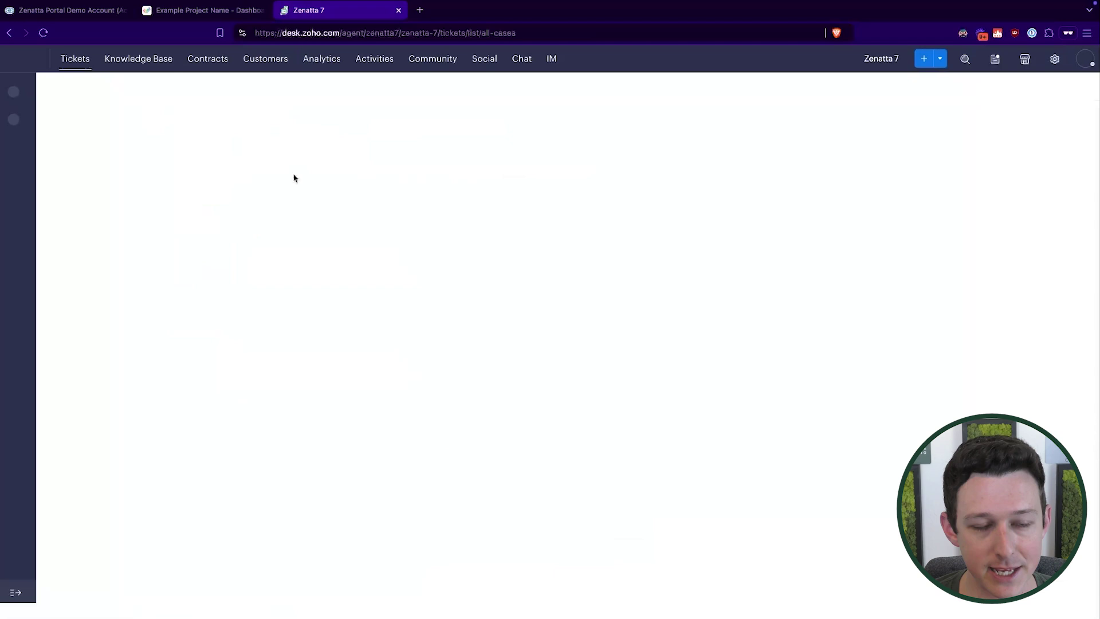
click(197, 120)
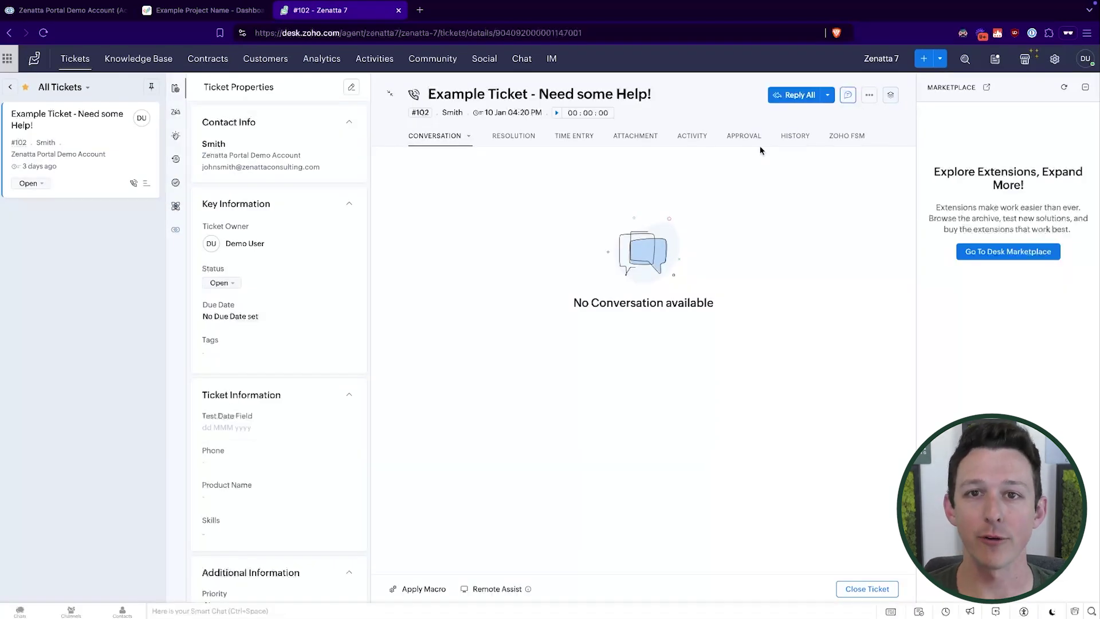
click(1085, 91)
click(1052, 95)
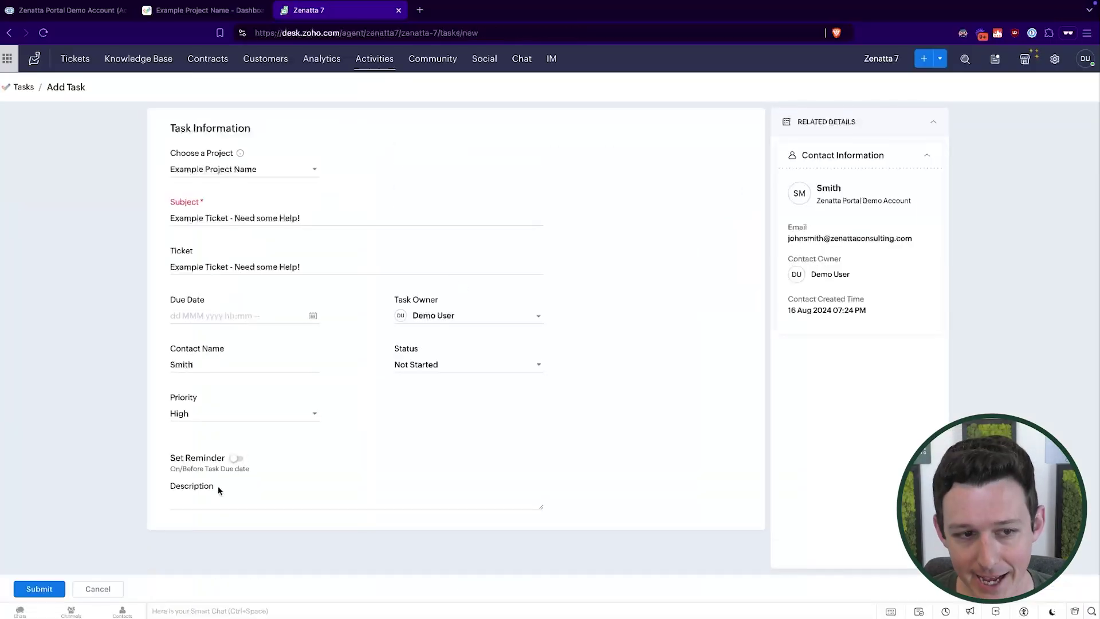
click(98, 589)
Preview ticket #102's File an Issue form, close it, and return to the project dashboard.
click(1054, 96)
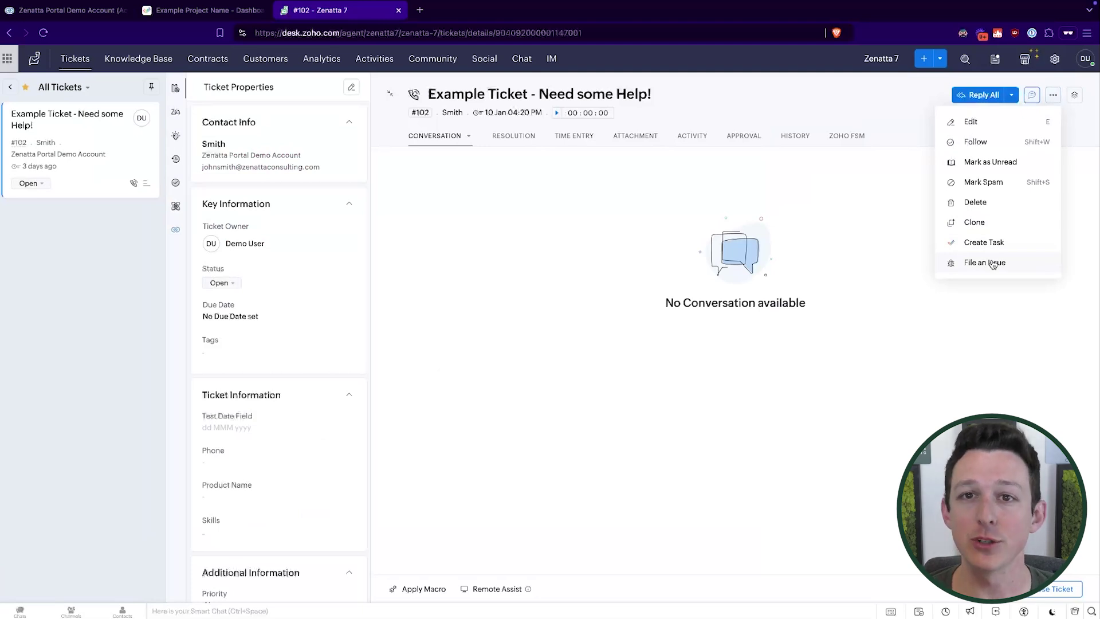
click(993, 264)
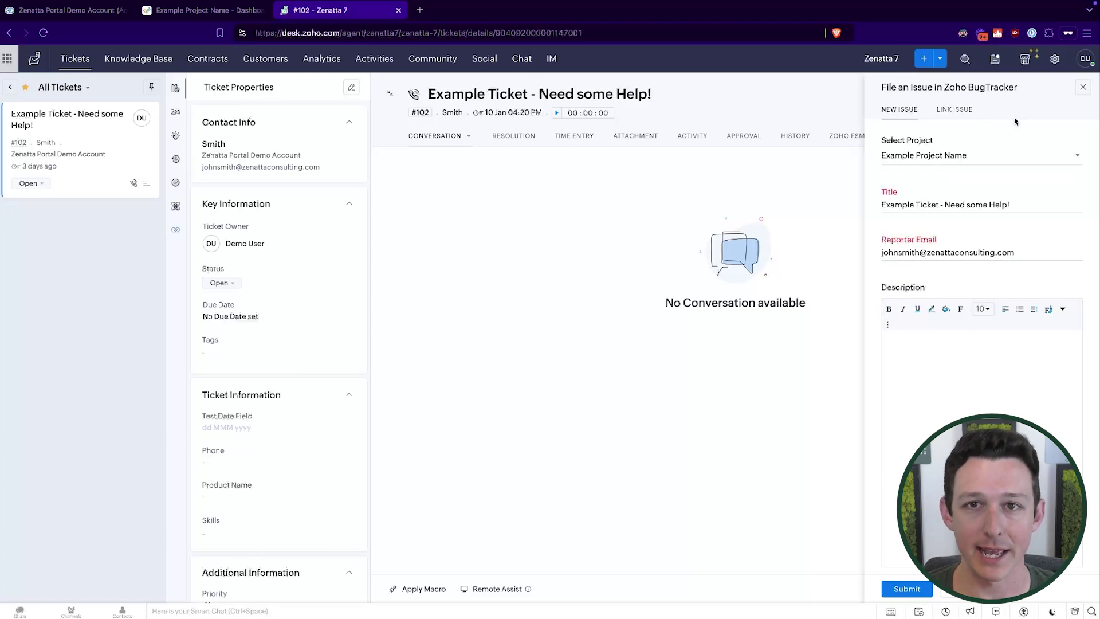
click(1083, 86)
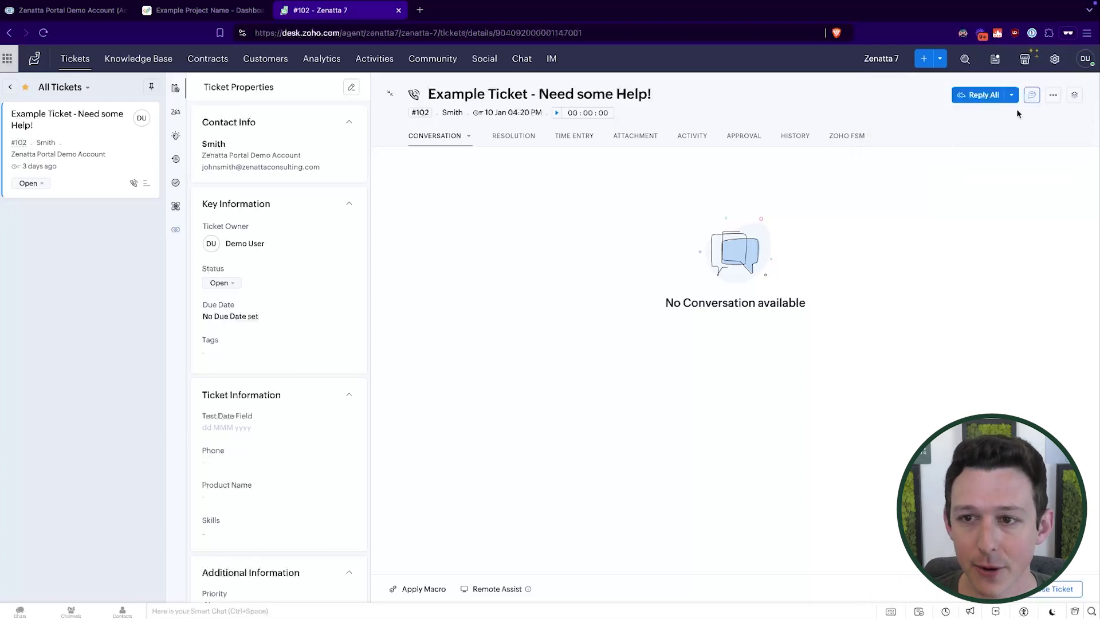
click(1053, 95)
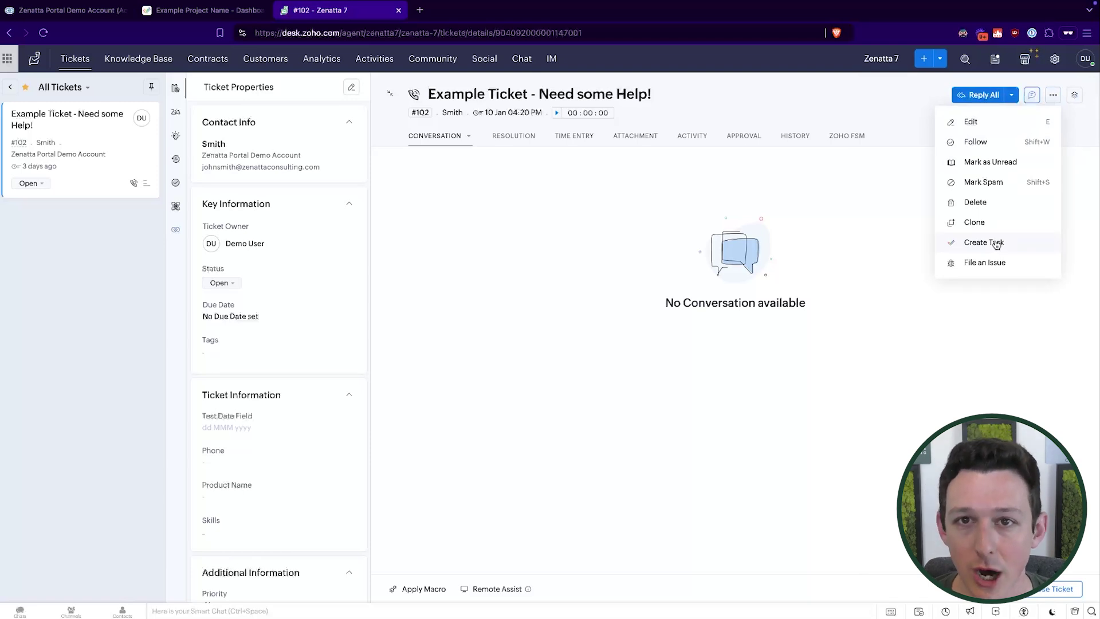
click(177, 10)
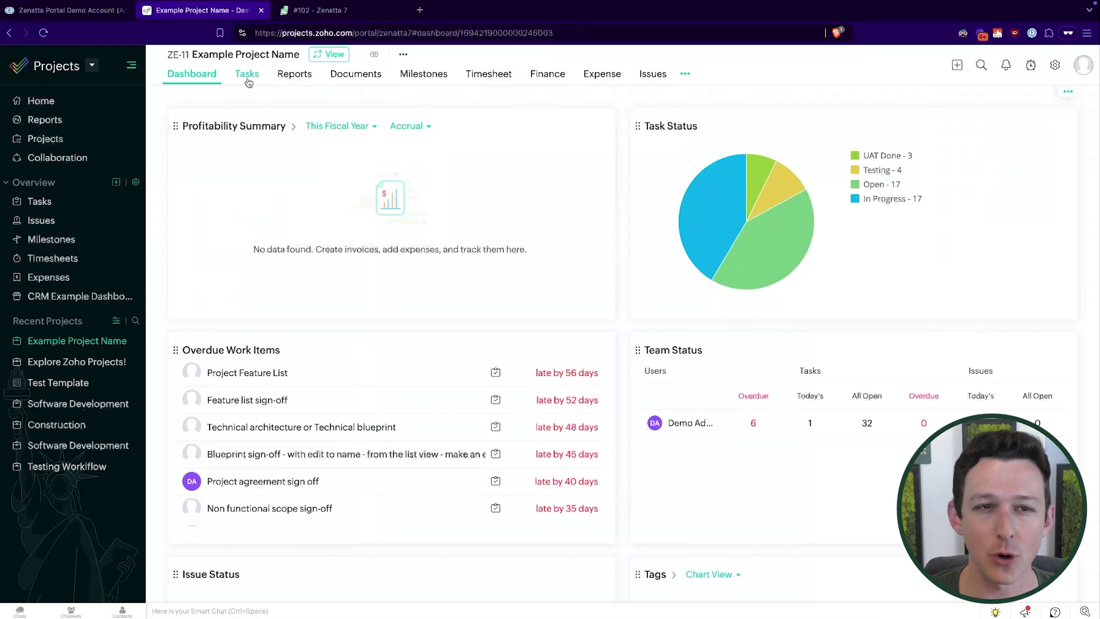
Review the project's Tasks and Issues lists, discard a new issue form, and return to ticket #102.
click(248, 80)
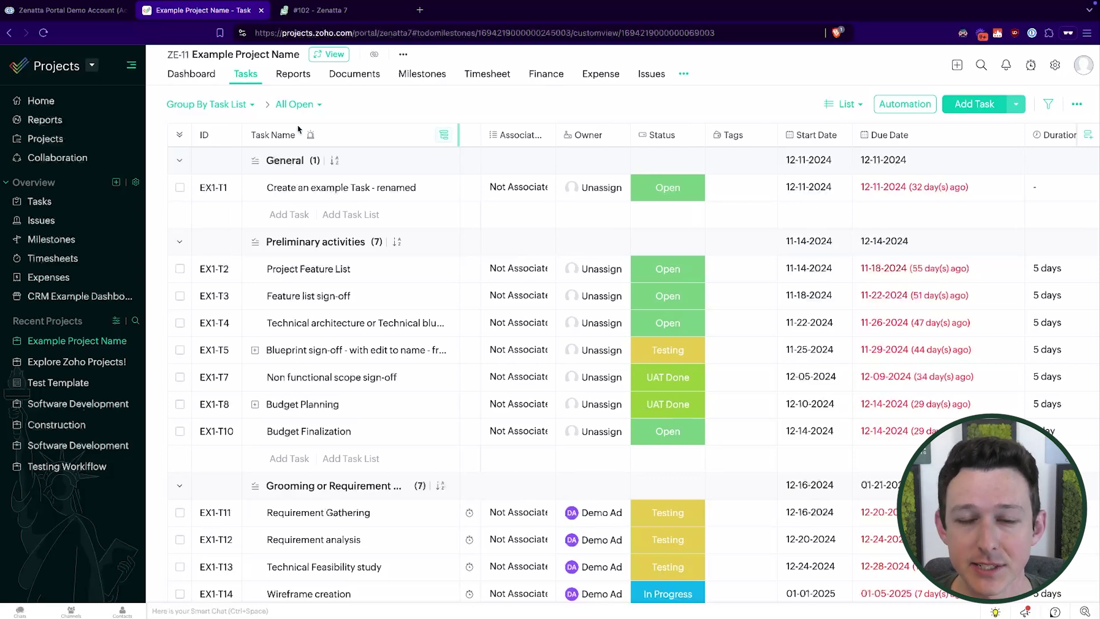
click(646, 79)
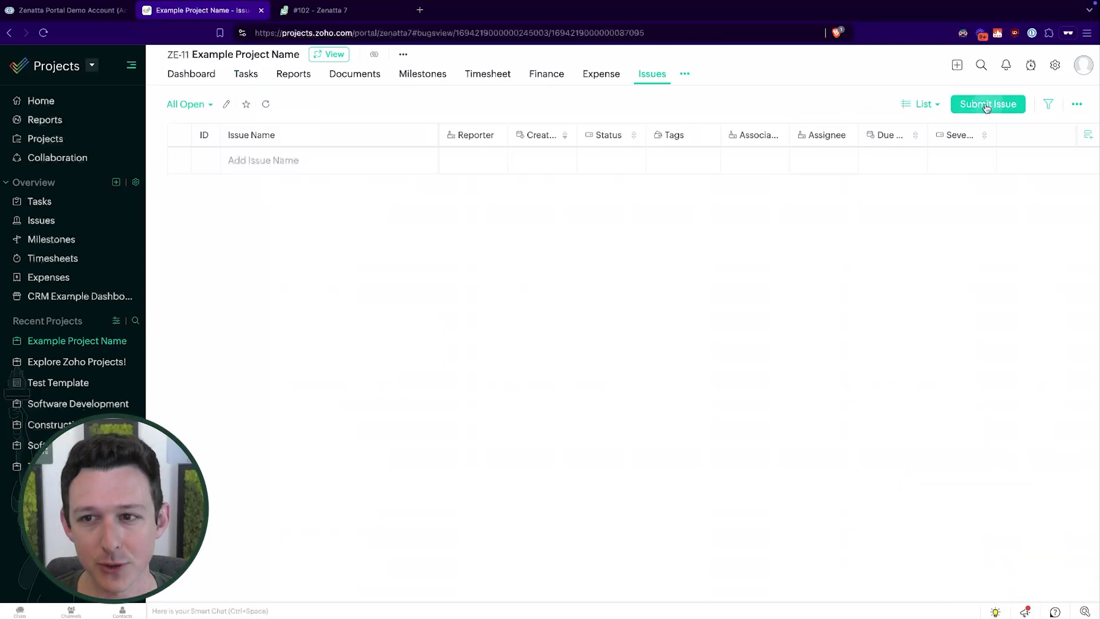
click(987, 104)
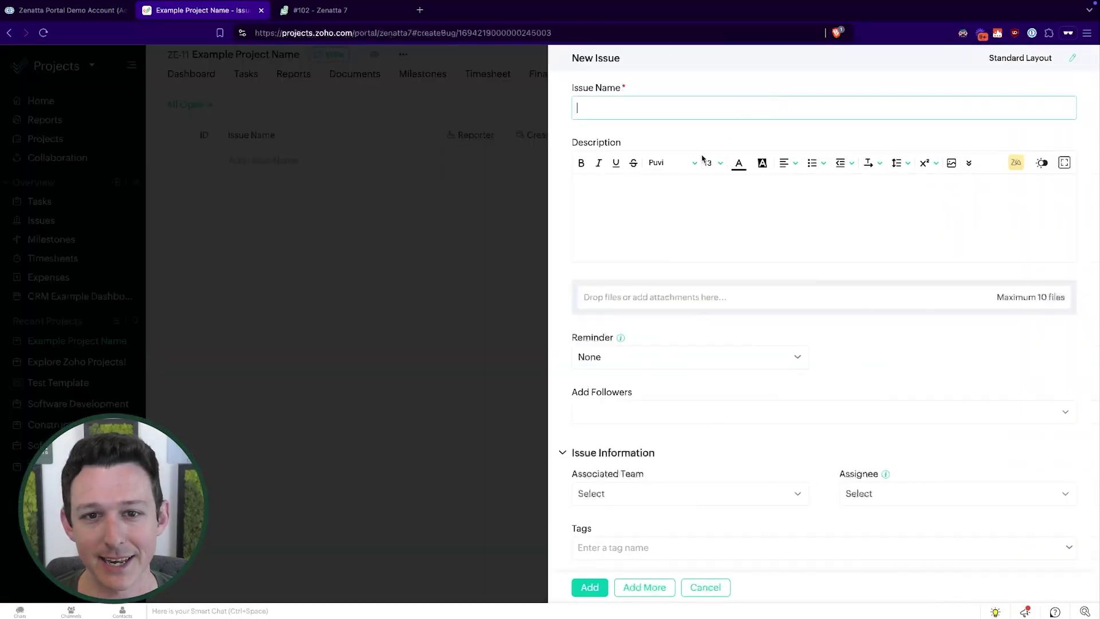
scroll(713, 400, down, 4)
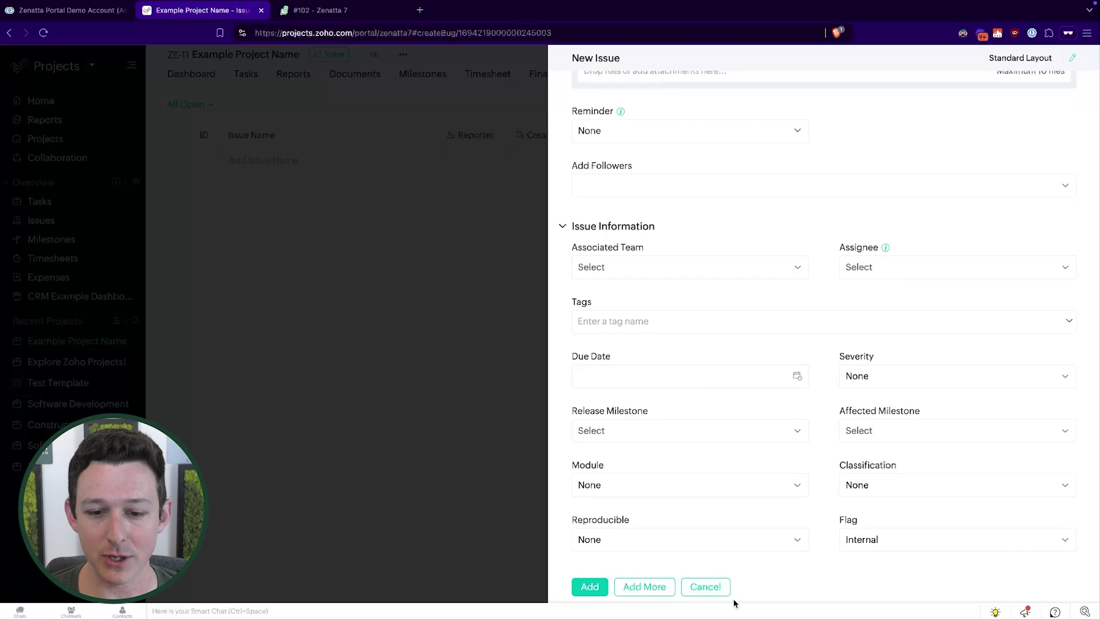
scroll(712, 411, up, 4)
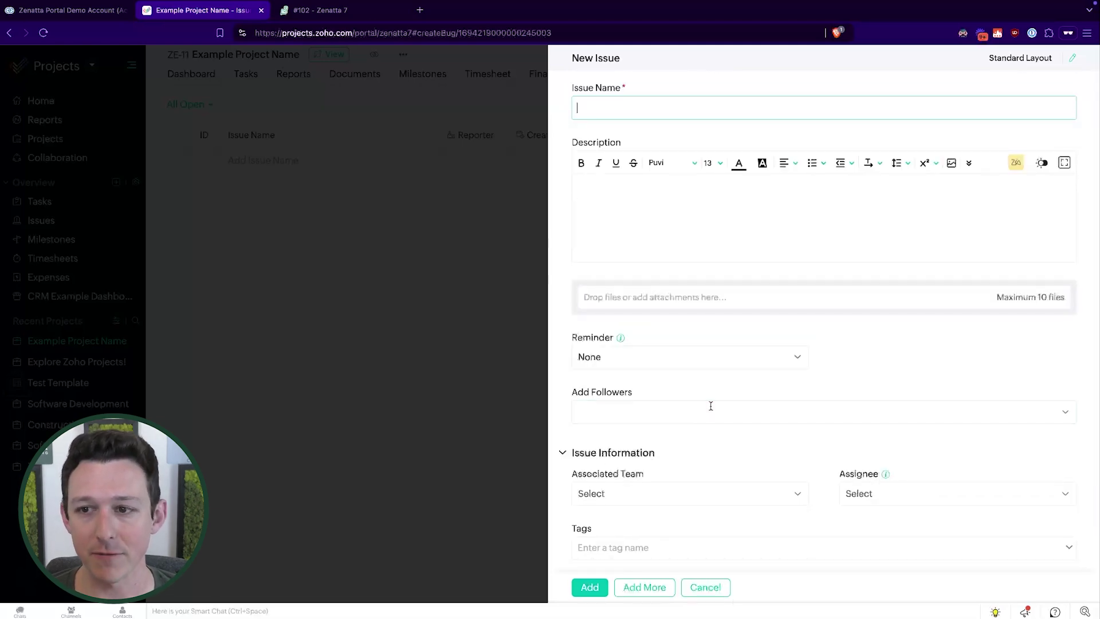
click(702, 586)
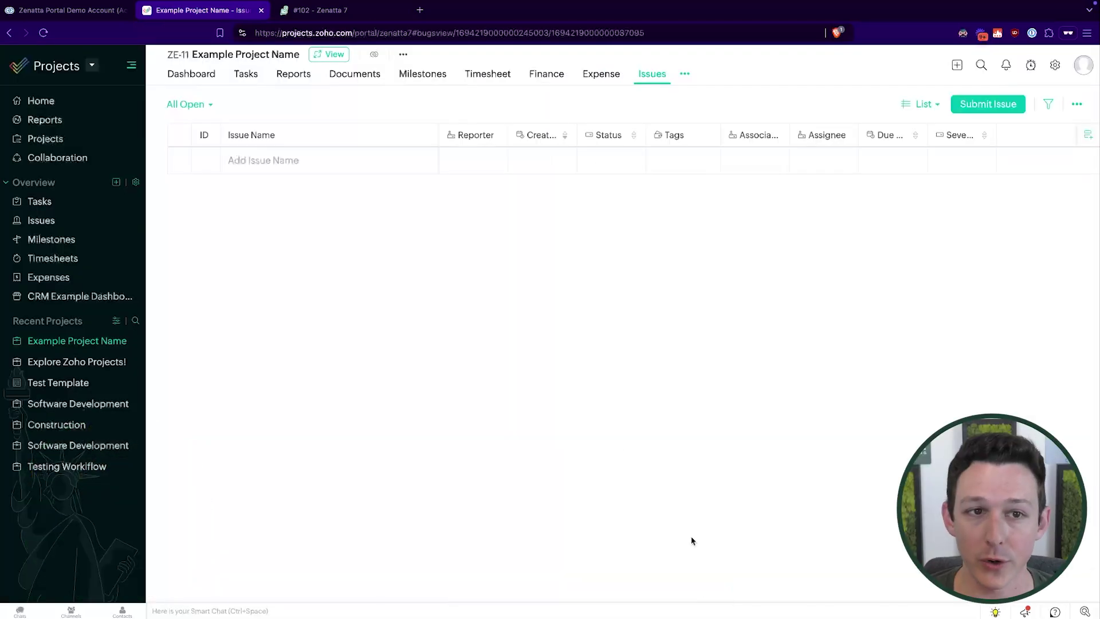
click(246, 73)
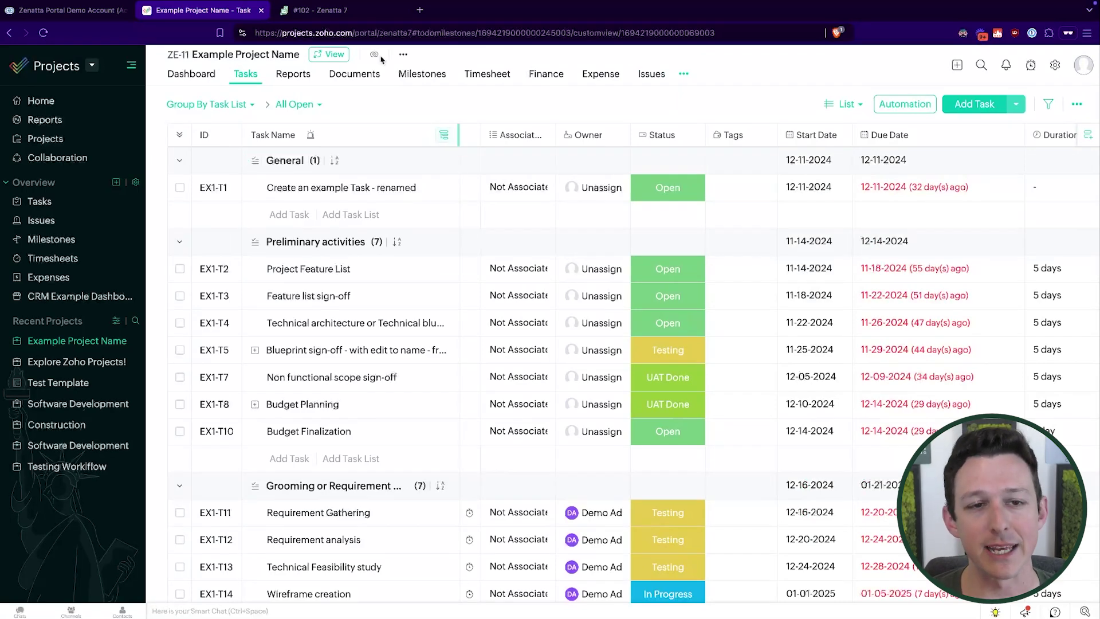
click(346, 14)
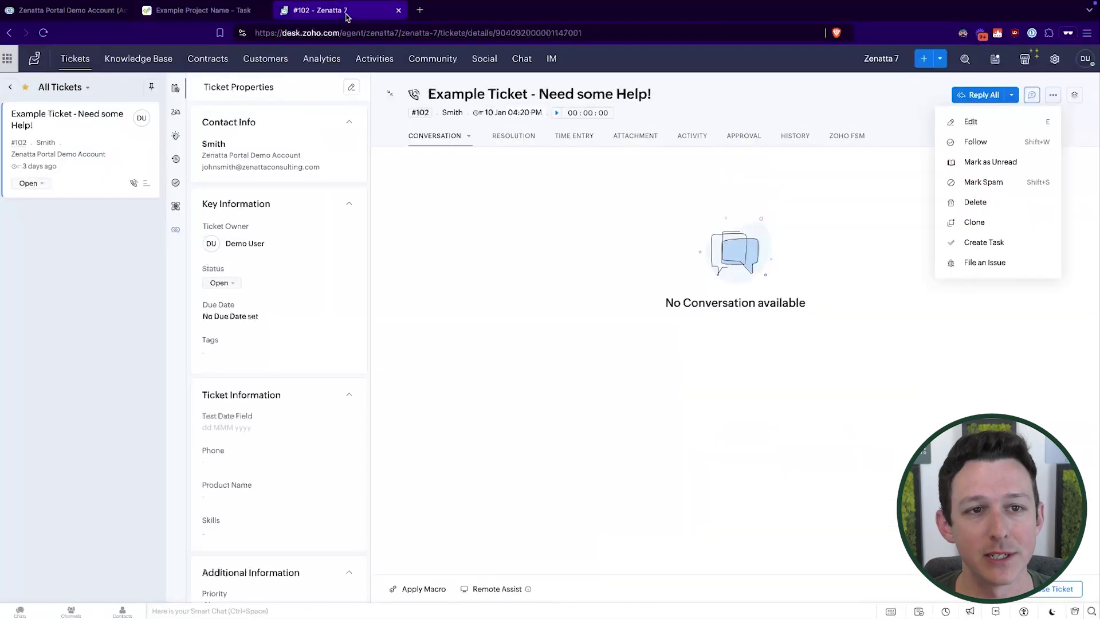
Start a task from ticket #102 and check Example Project Name in the project list.
click(997, 243)
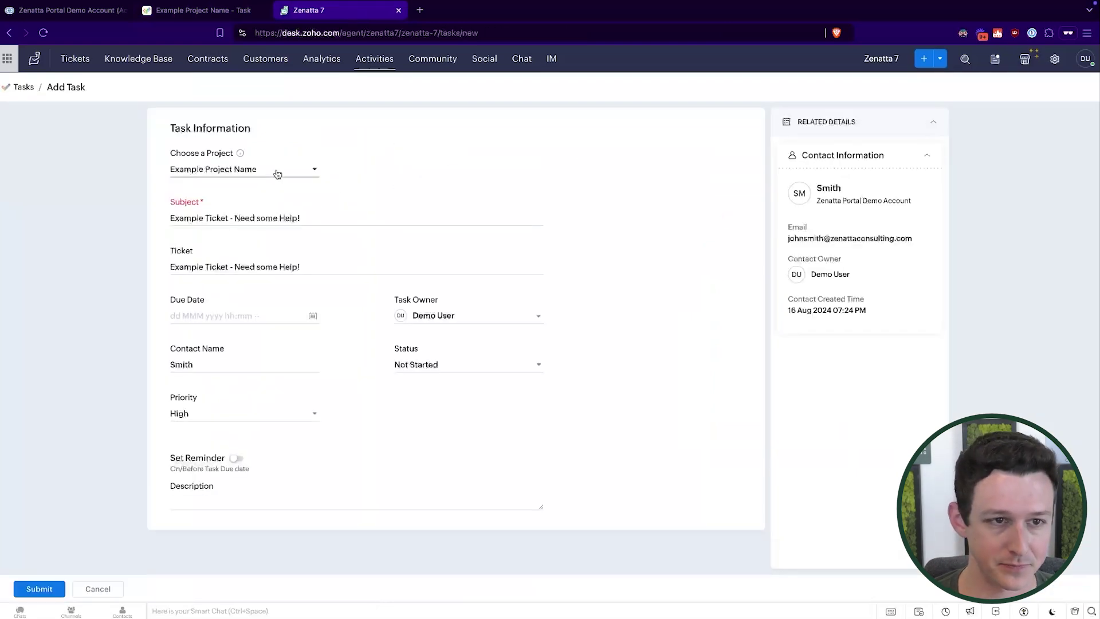
click(248, 173)
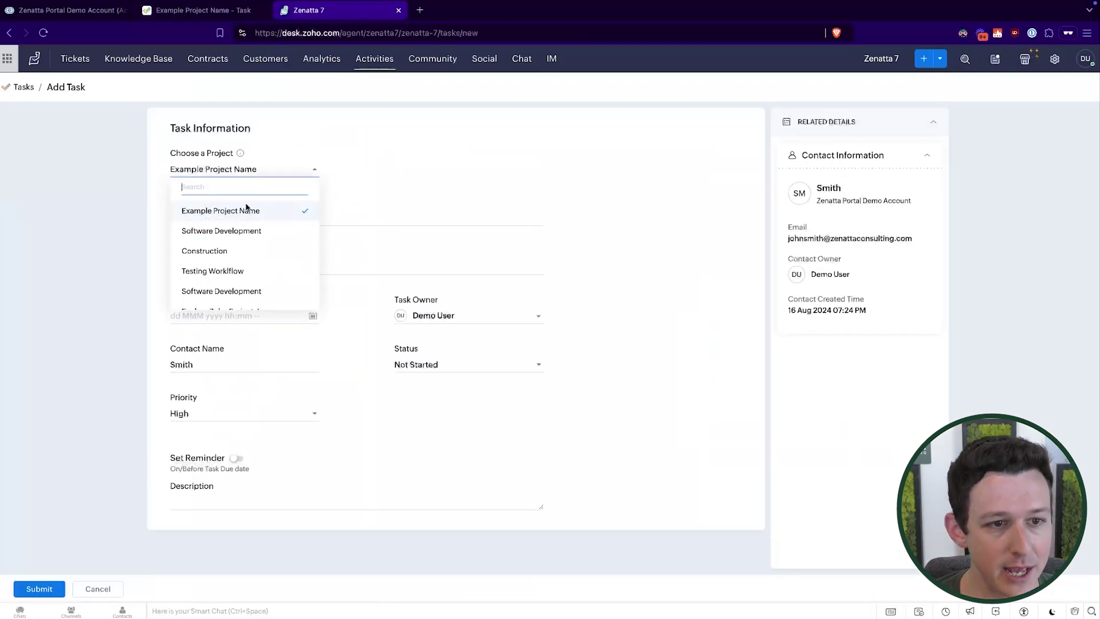
scroll(246, 208, down, 1)
scroll(244, 228, up, 1)
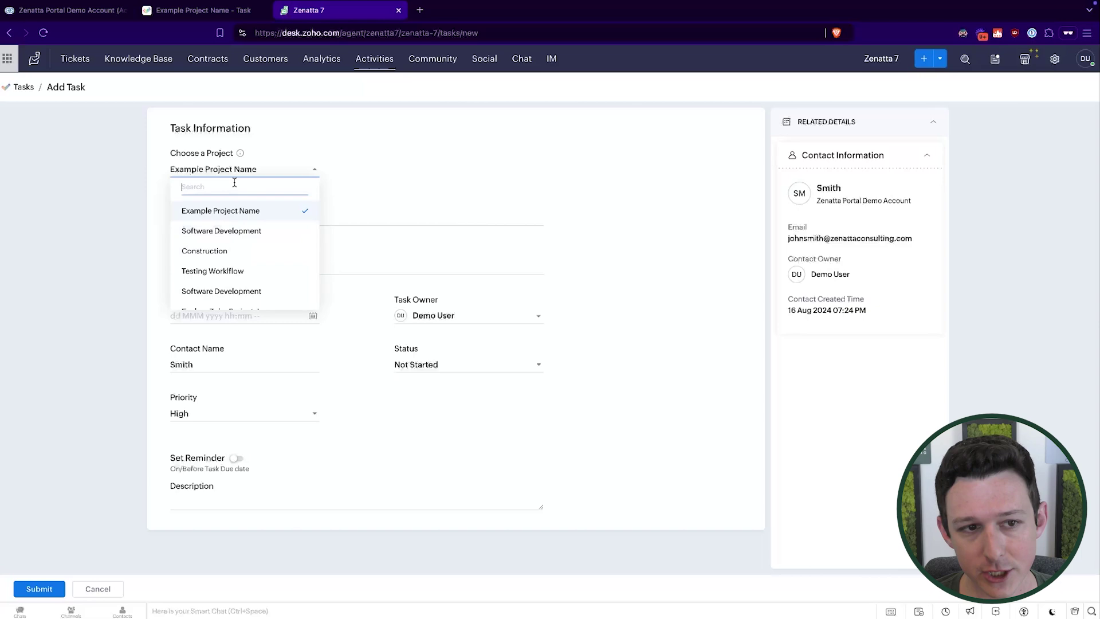
click(225, 211)
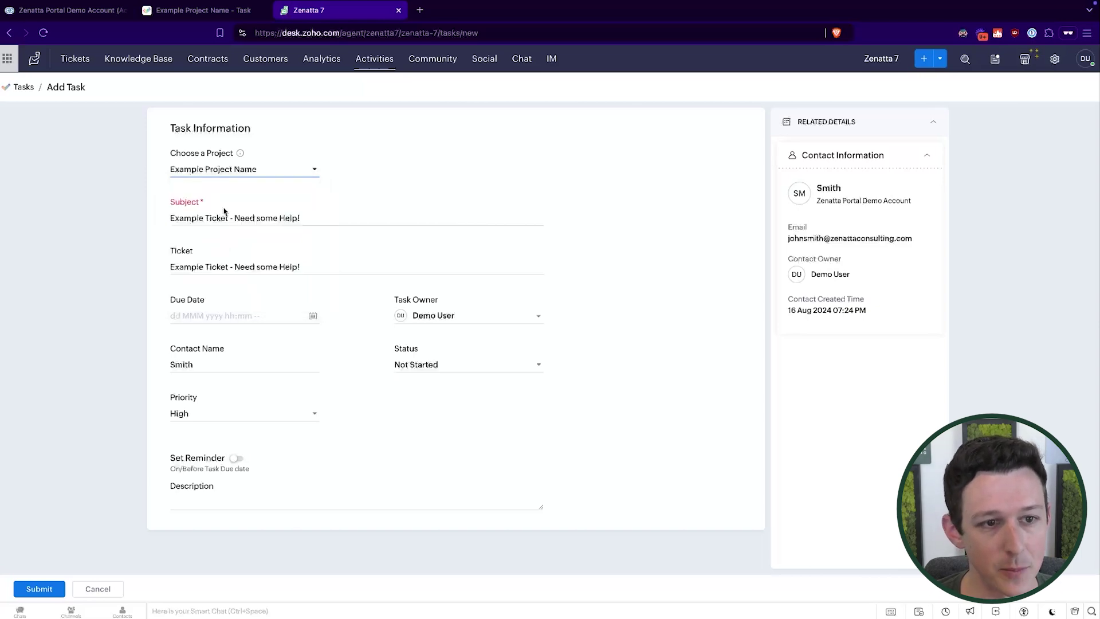
click(203, 10)
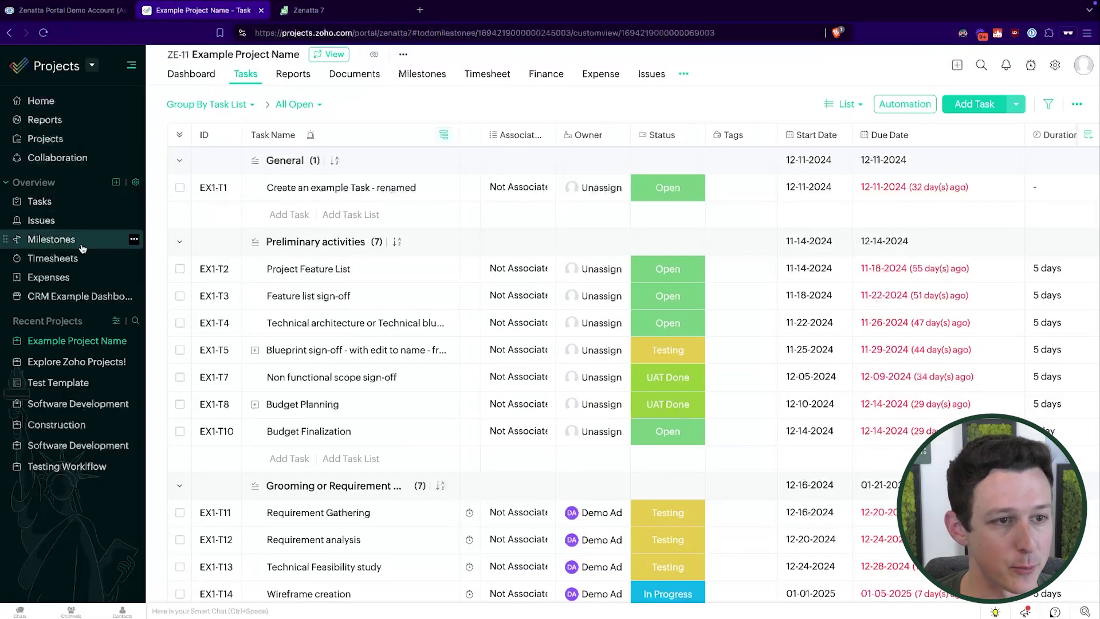
click(309, 10)
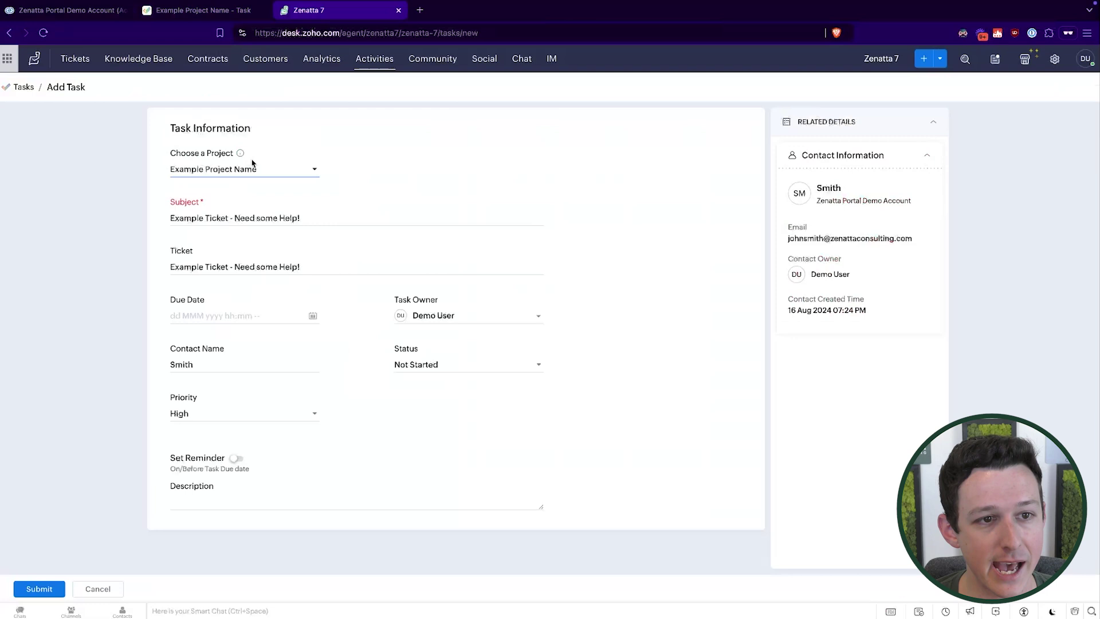
Keep Example Project Name and leave the subject 'Example Ticket - Need some Help!' unchanged.
click(239, 169)
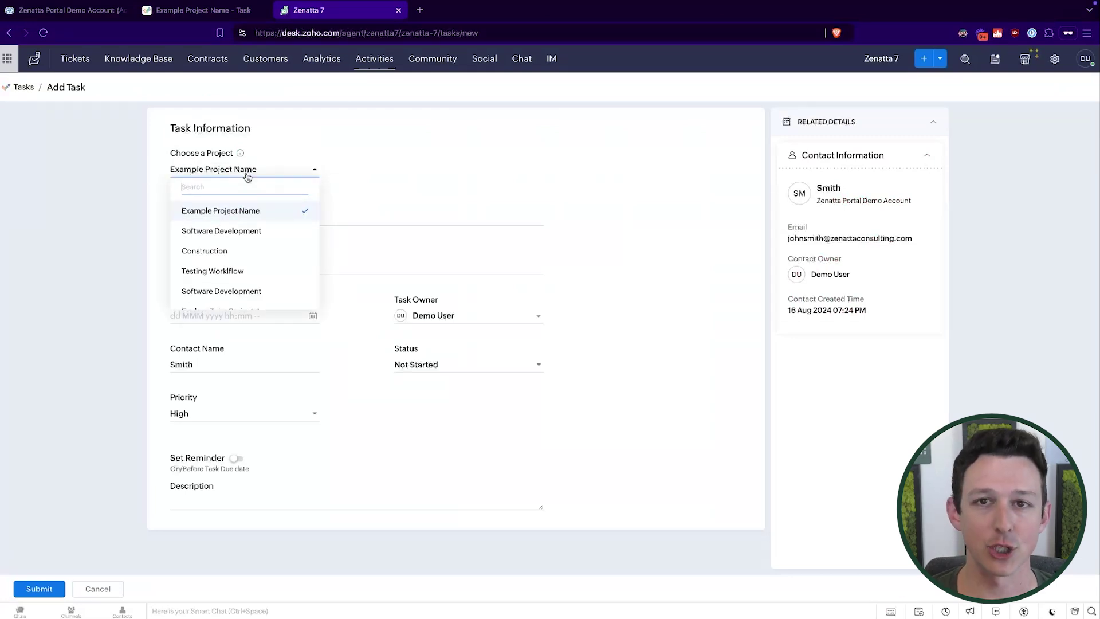
click(427, 148)
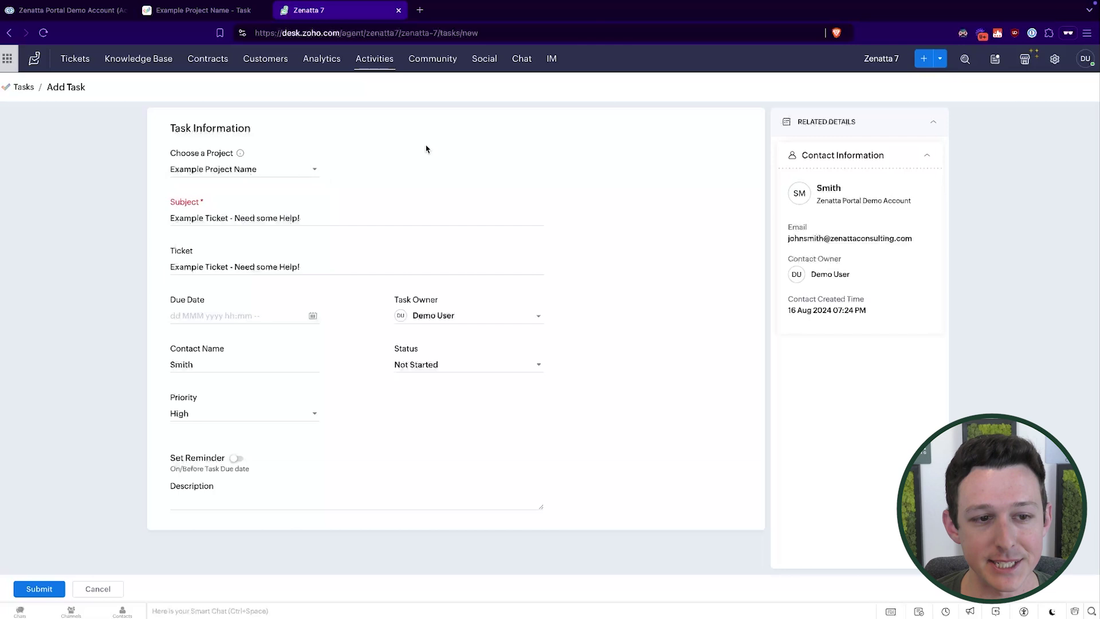
double_click(184, 202)
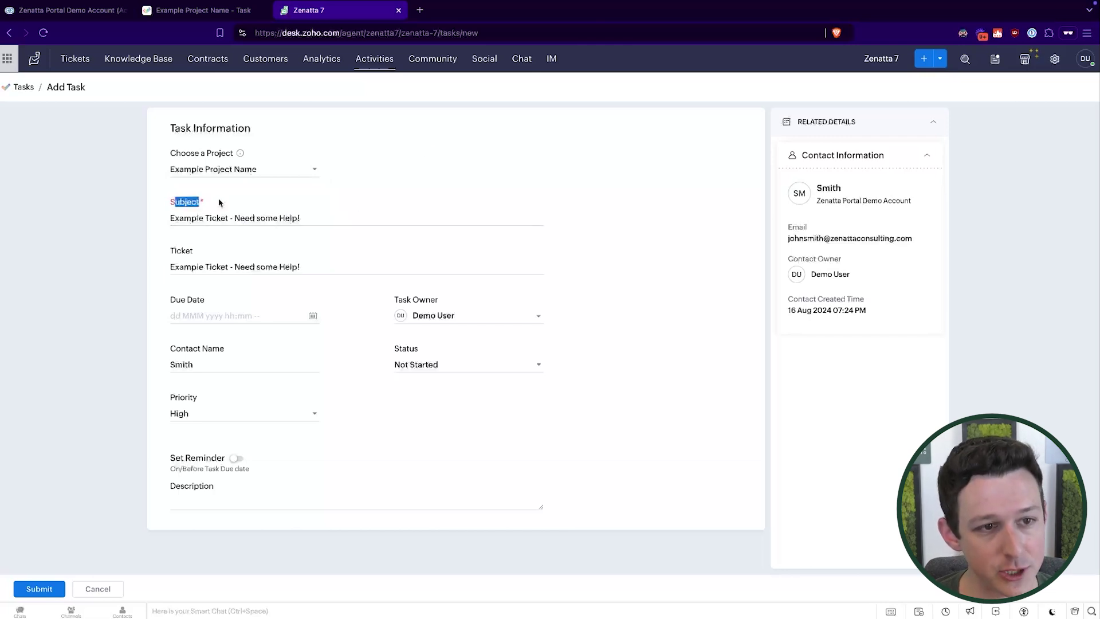
drag(199, 218, 322, 220)
click(322, 220)
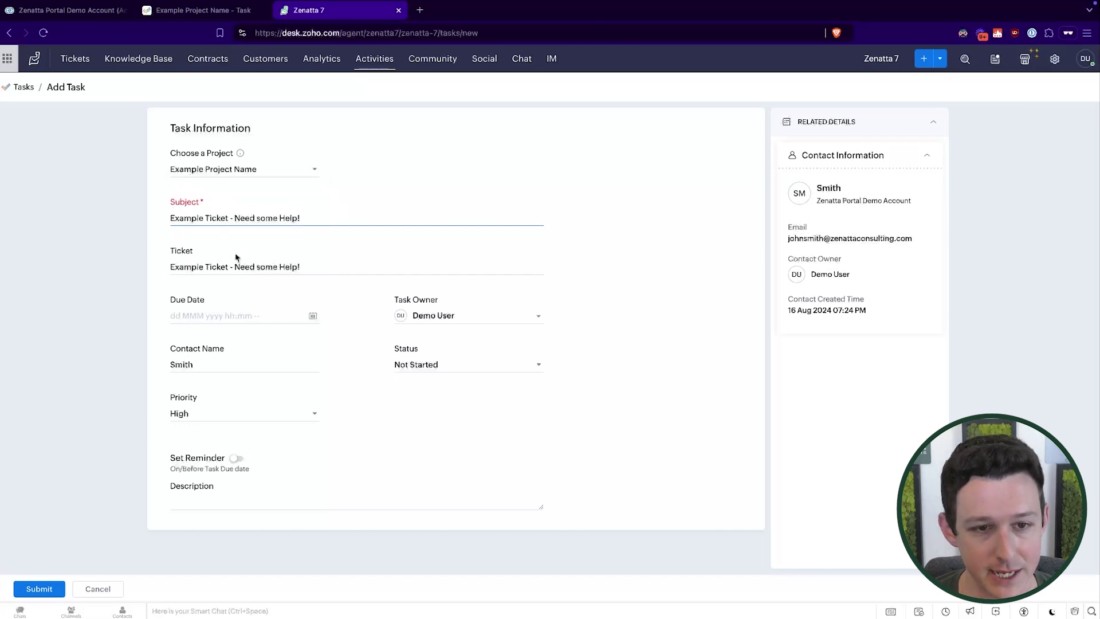
click(246, 272)
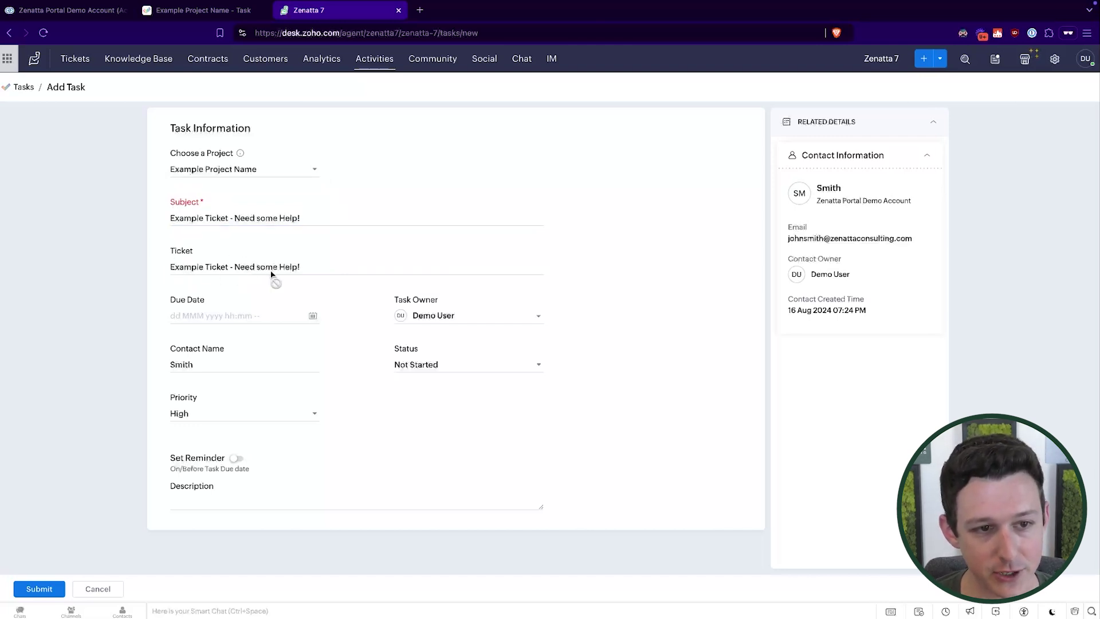
Set the new task's due date to 20 Jun 2025.
click(246, 316)
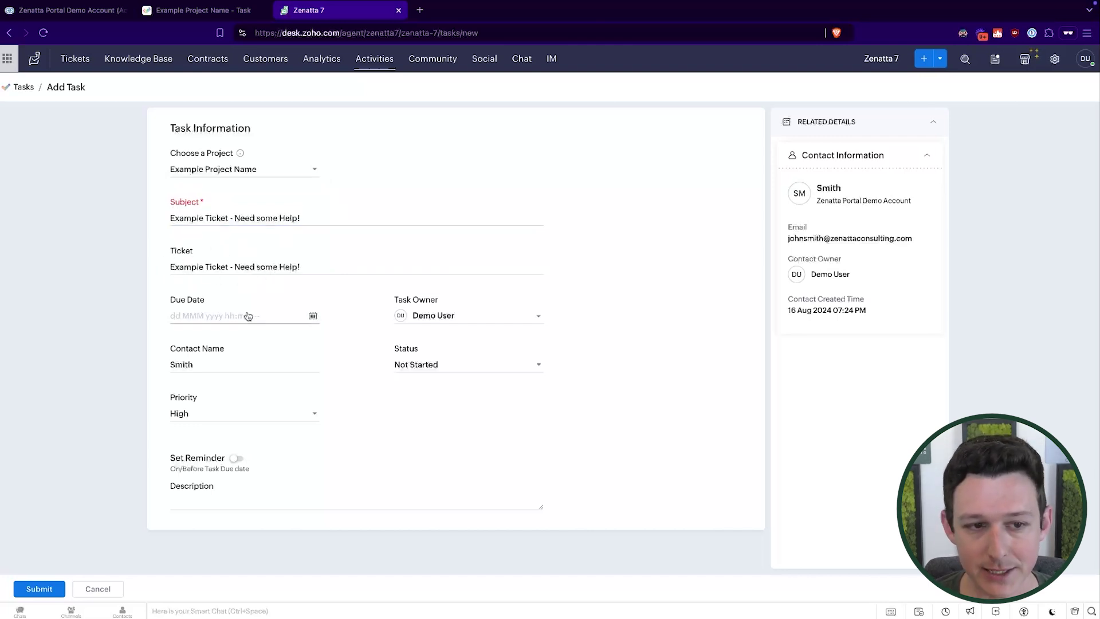
click(206, 317)
click(244, 380)
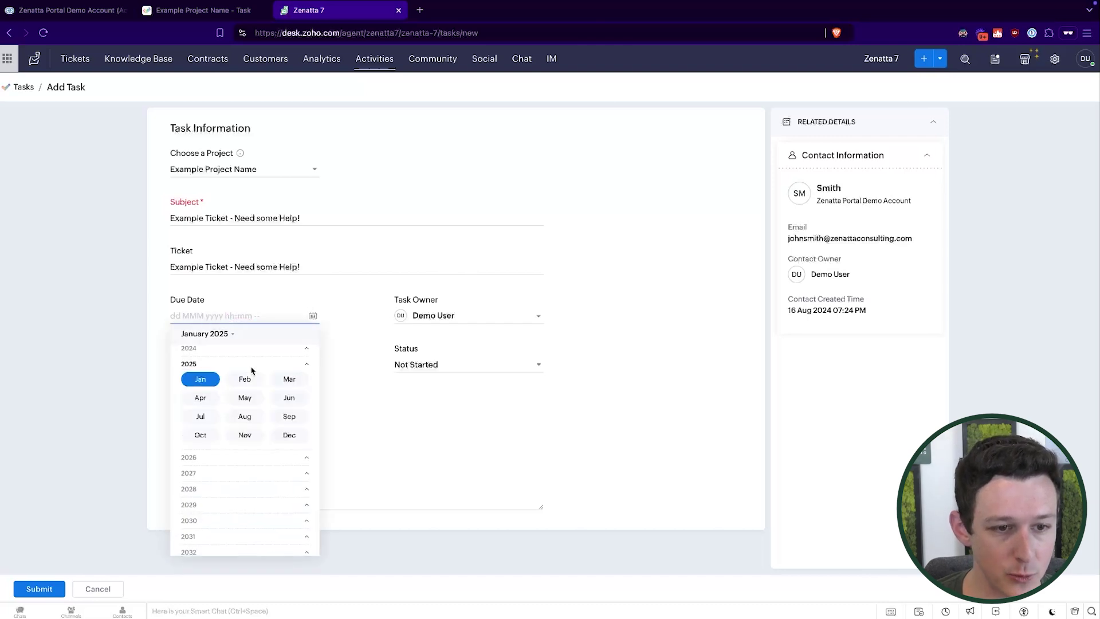
click(286, 402)
click(282, 414)
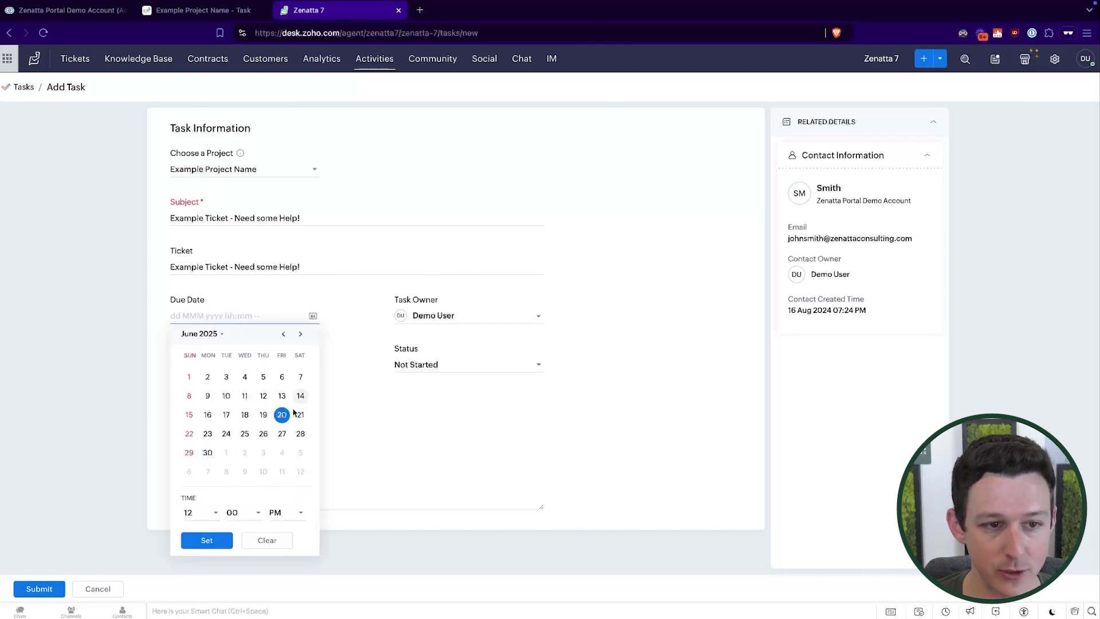
click(208, 543)
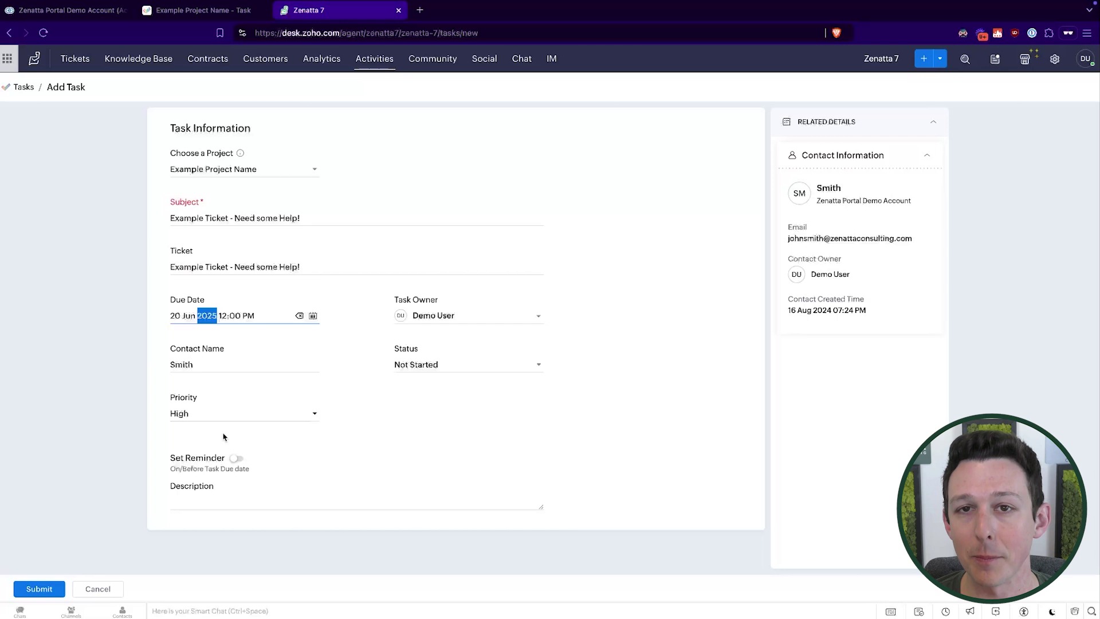
Keep Demo User as the task owner and submit the linked task.
click(470, 315)
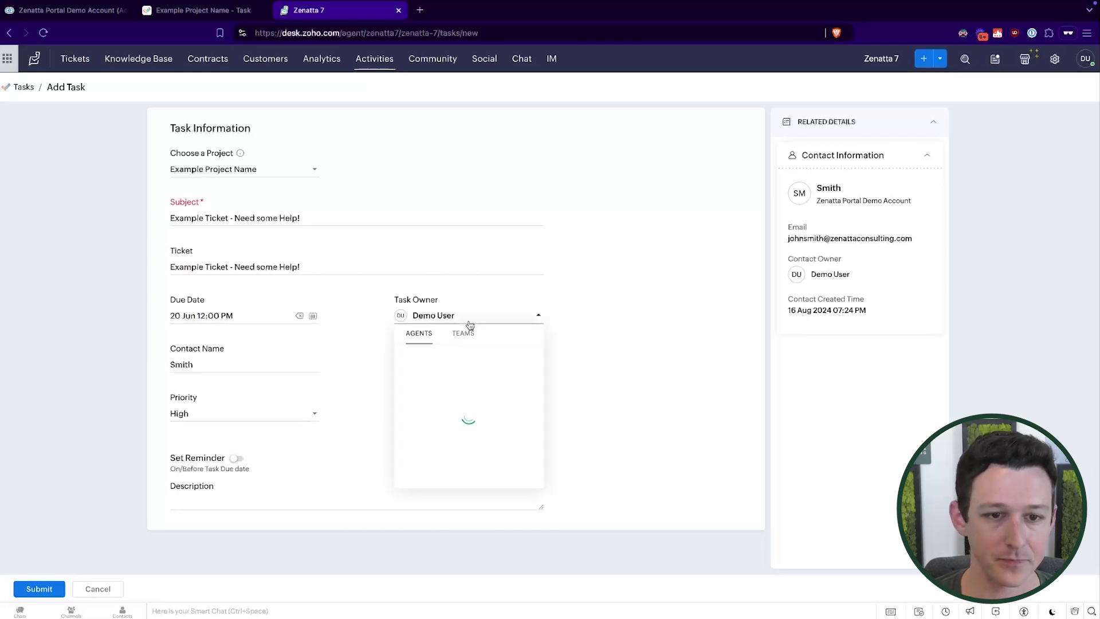
click(655, 300)
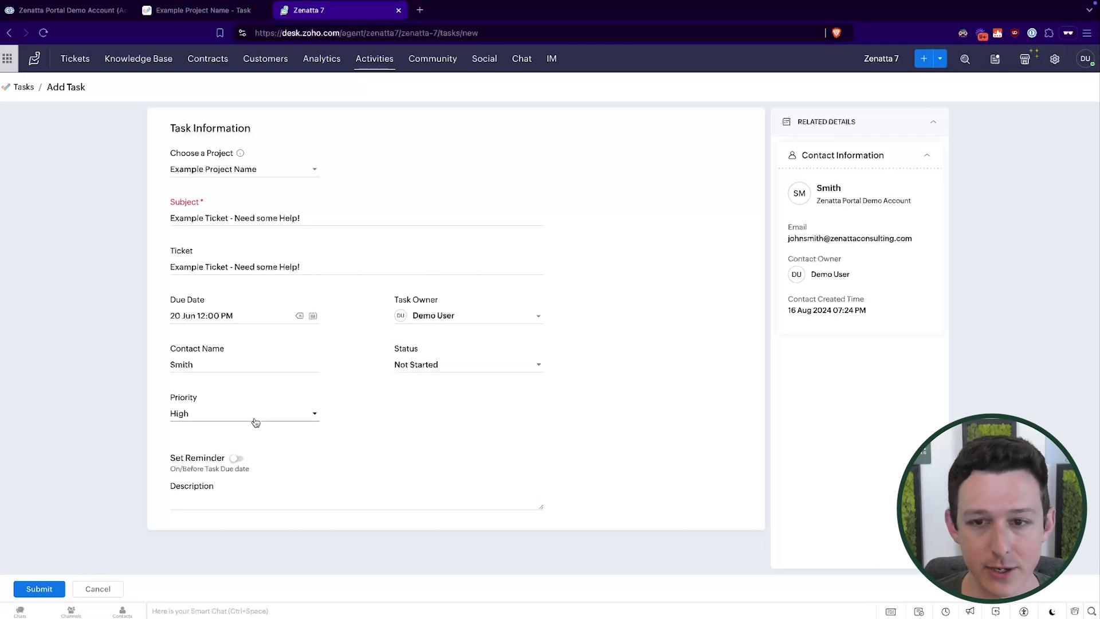
click(40, 590)
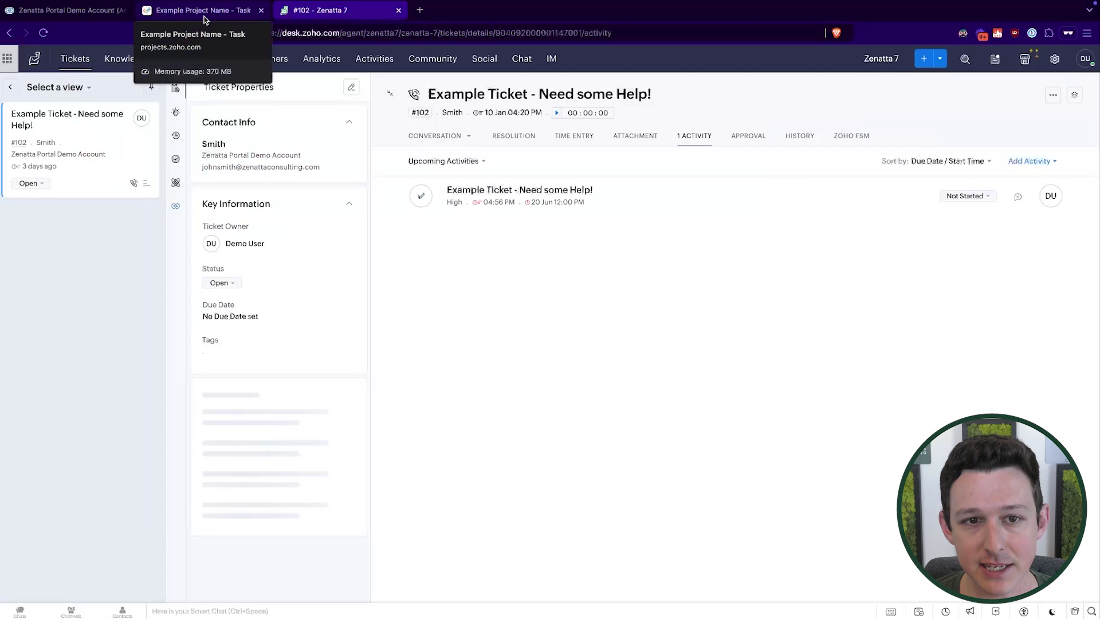
Reload the Zoho Projects task list and confirm task EX1-T42 appears under General.
click(205, 20)
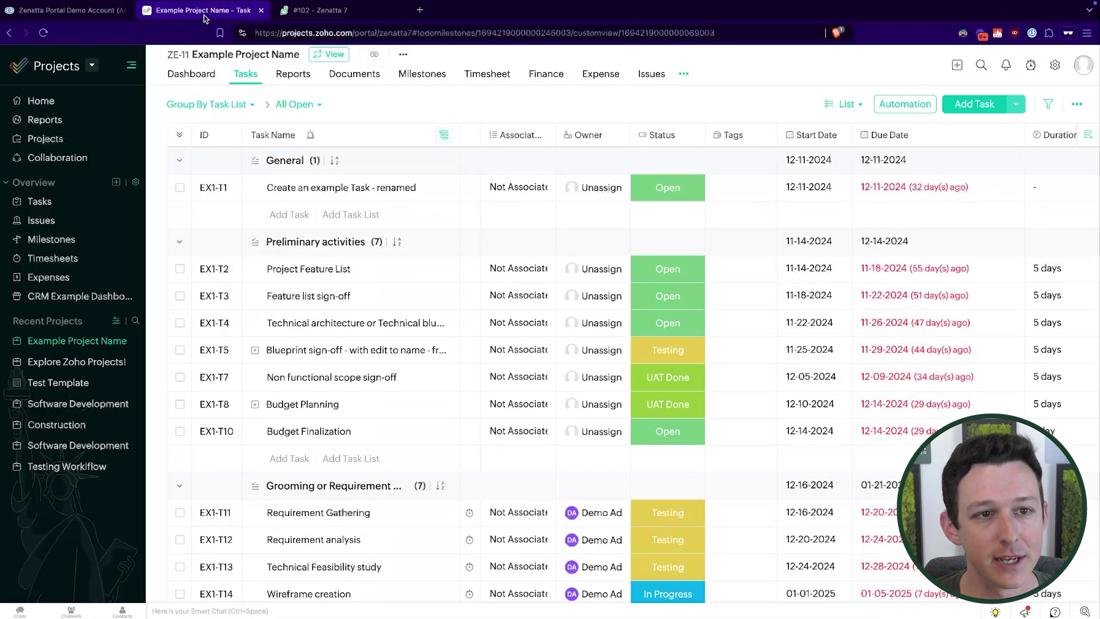
click(43, 35)
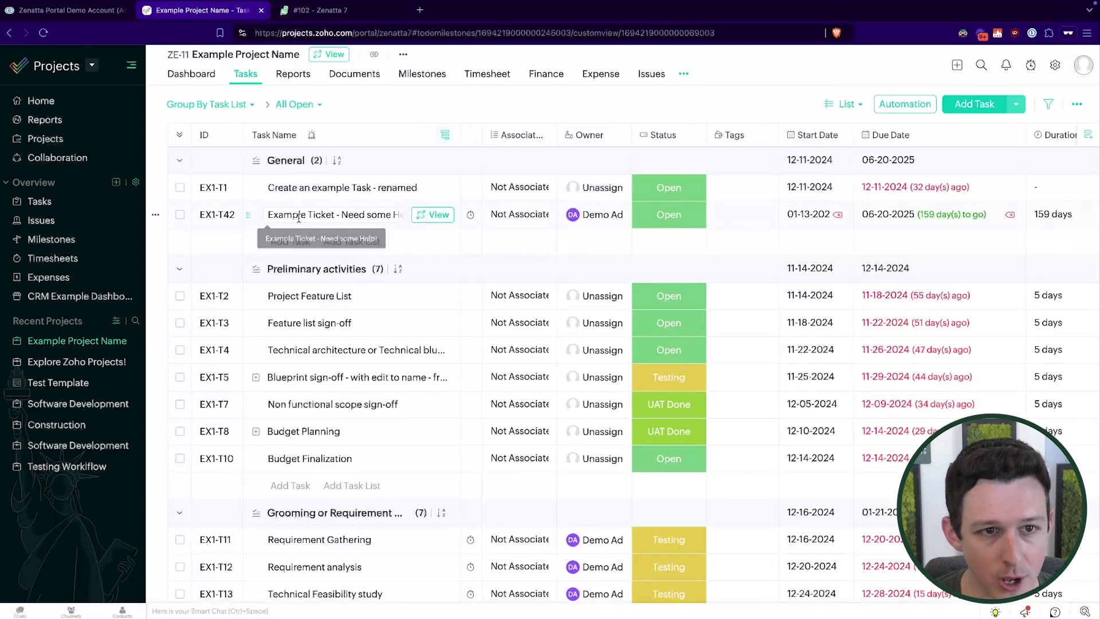
click(299, 213)
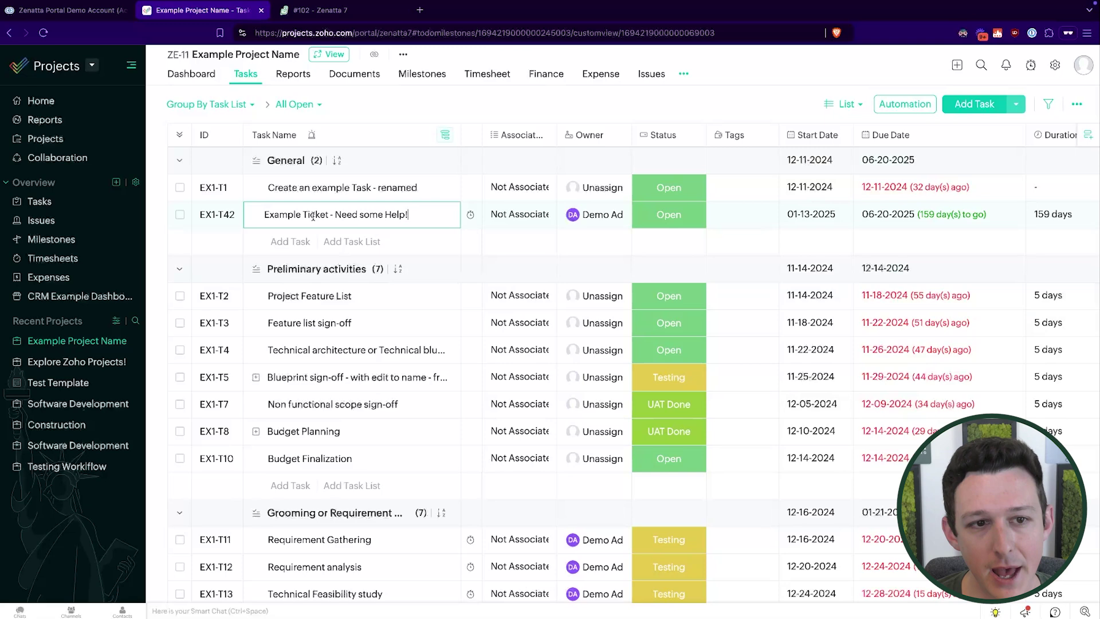
double_click(290, 160)
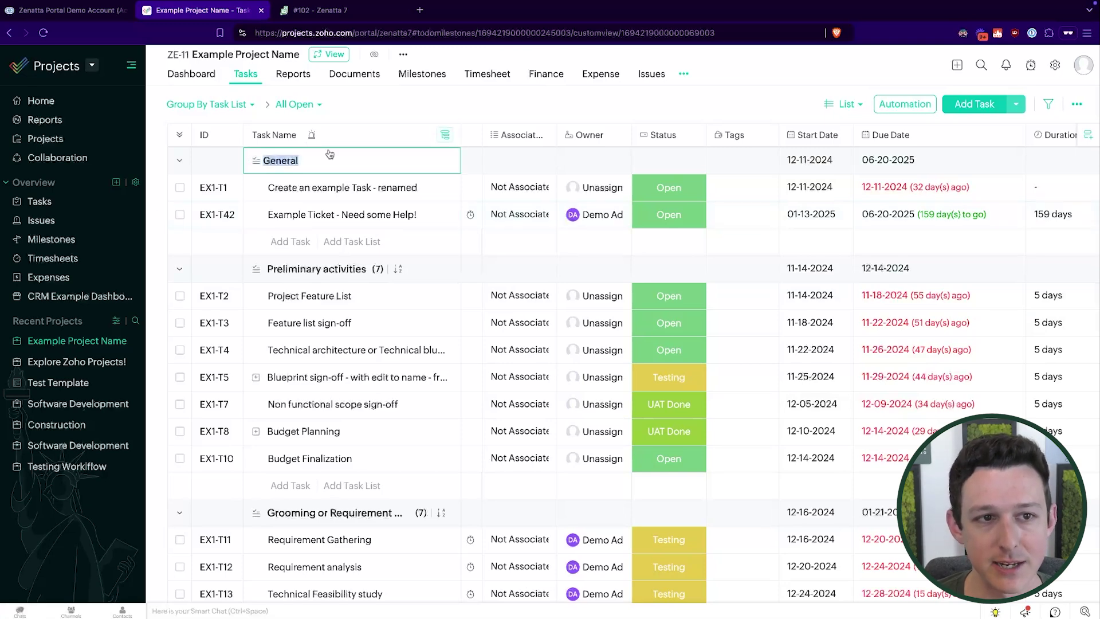
click(420, 108)
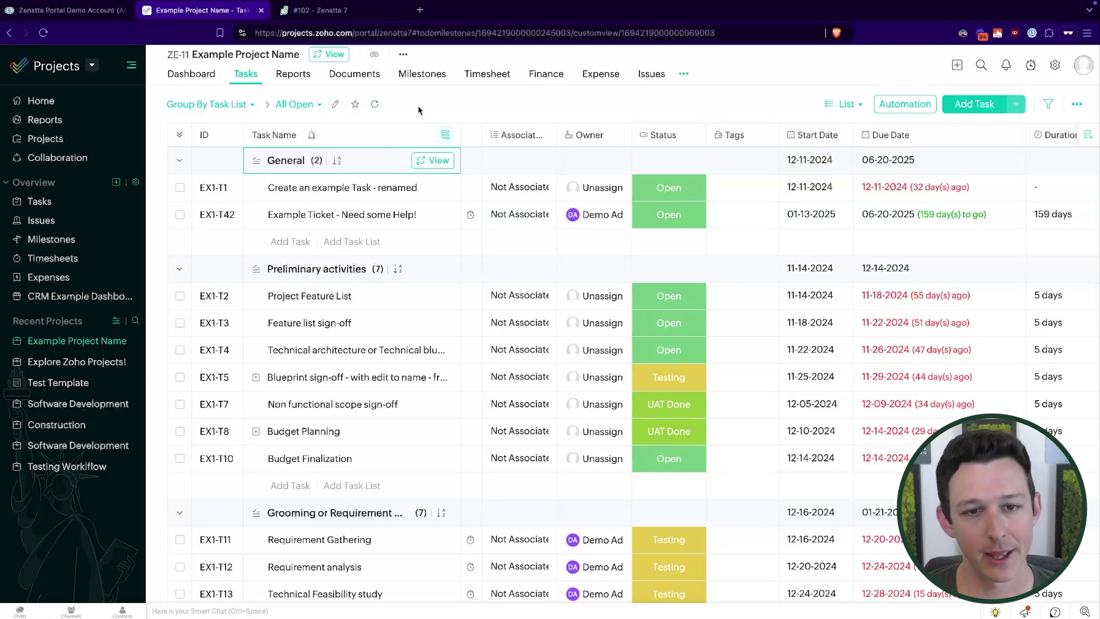
click(318, 10)
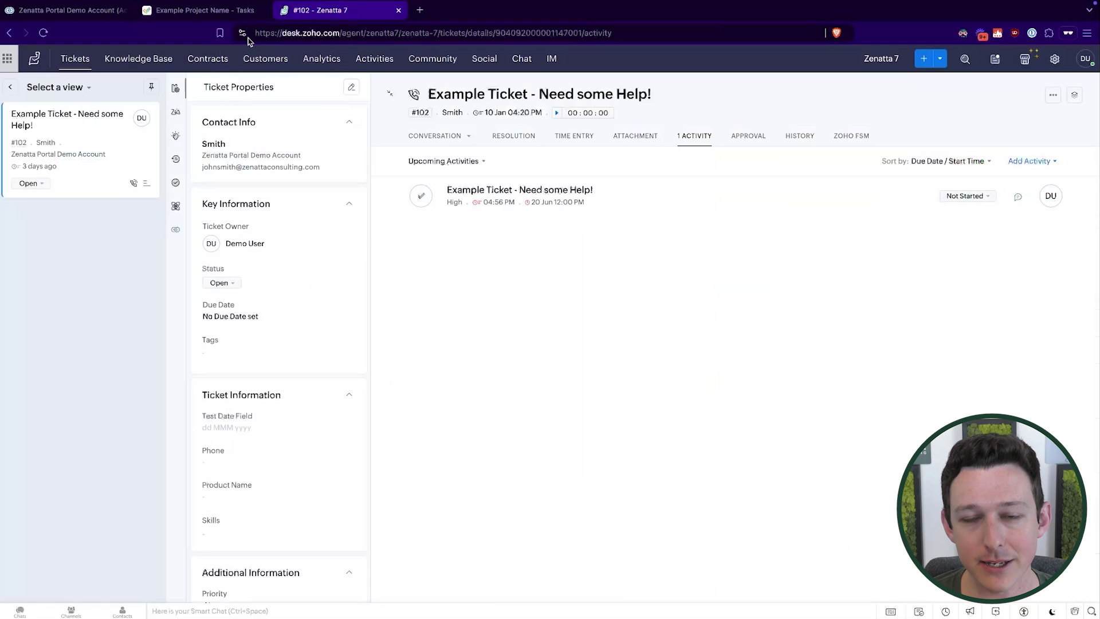
click(195, 10)
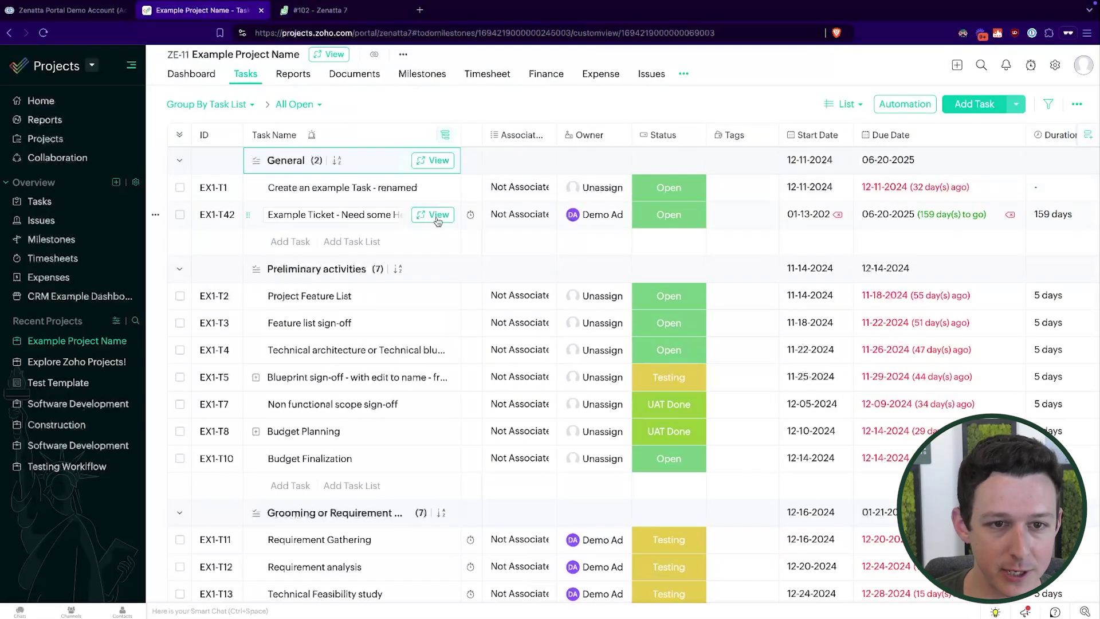
Change task EX1-T42's status to Closed in its Zoho Projects detail panel.
click(437, 215)
scroll(557, 304, down, 1)
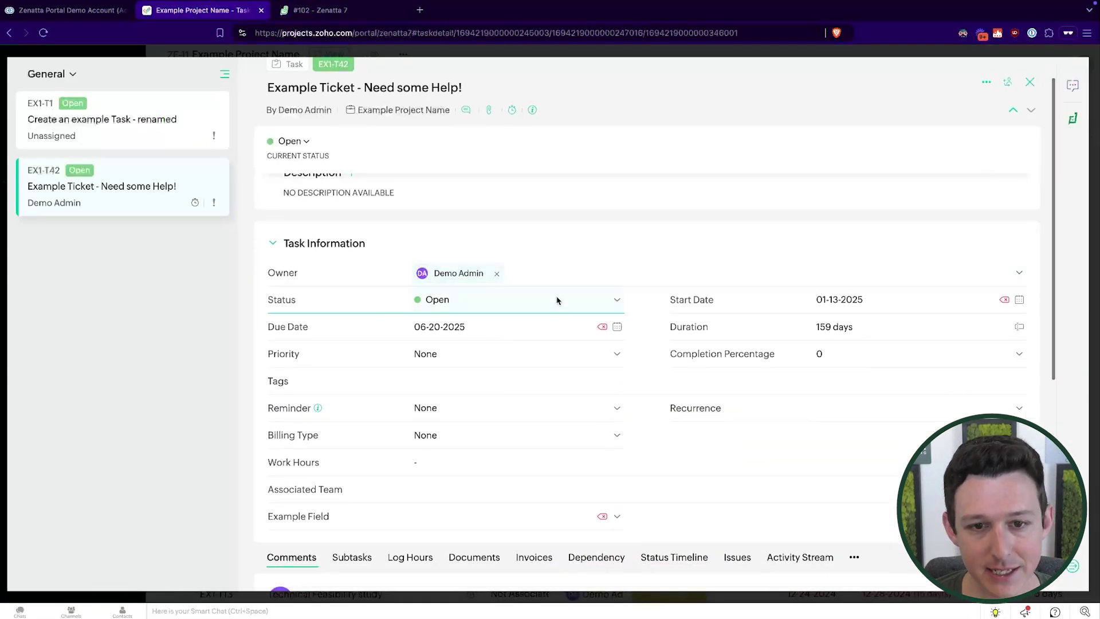
click(558, 300)
click(473, 437)
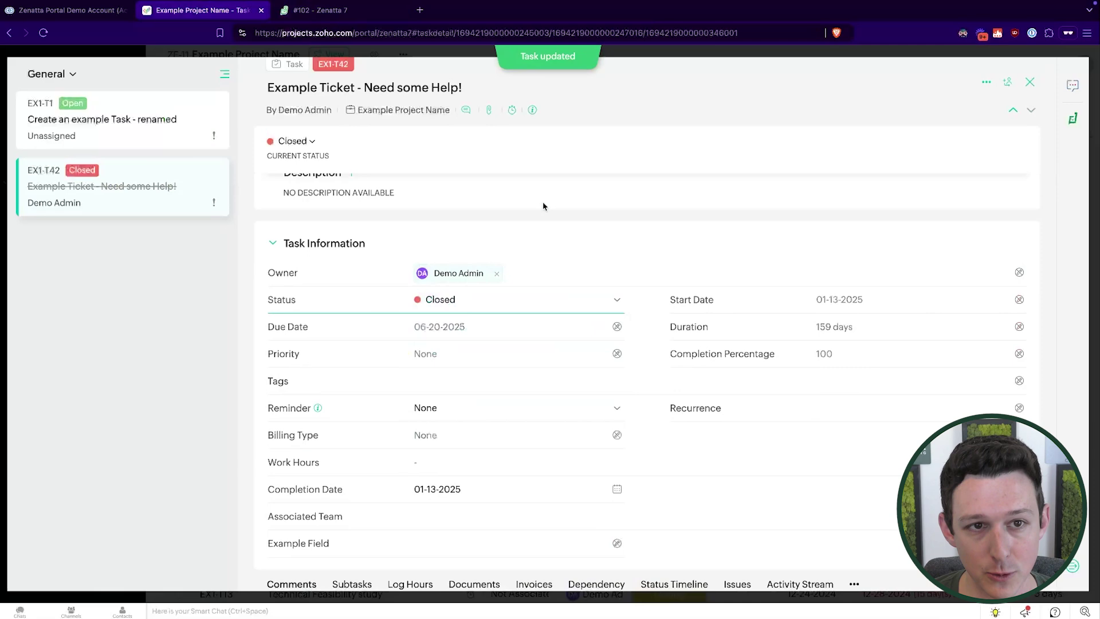
click(342, 10)
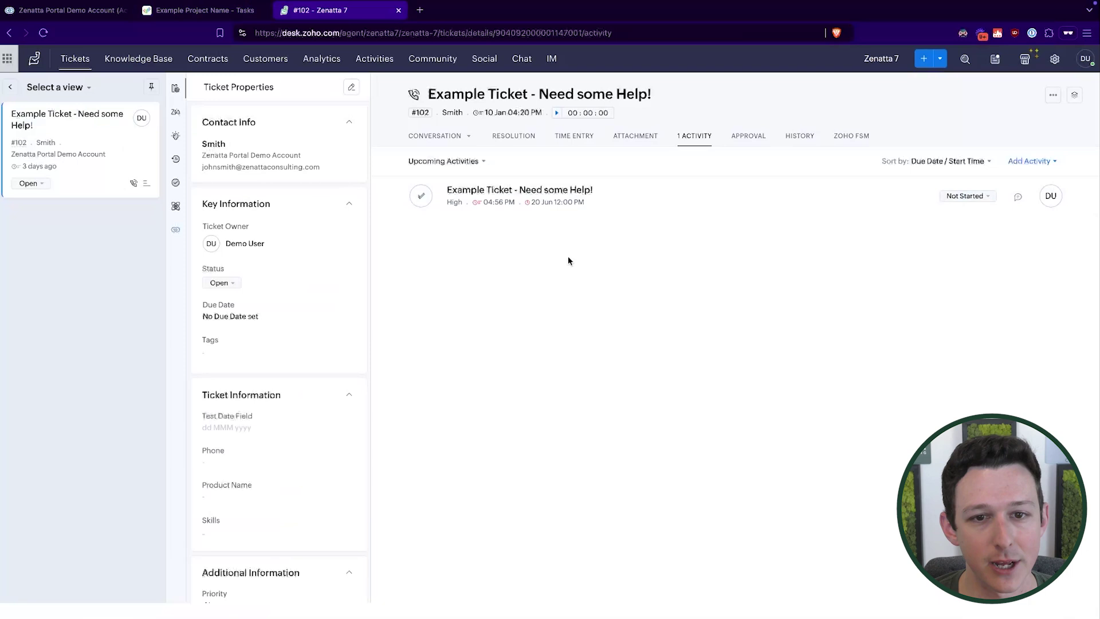
Review the linked task's properties on ticket #102, still Not Started, then close them.
click(573, 193)
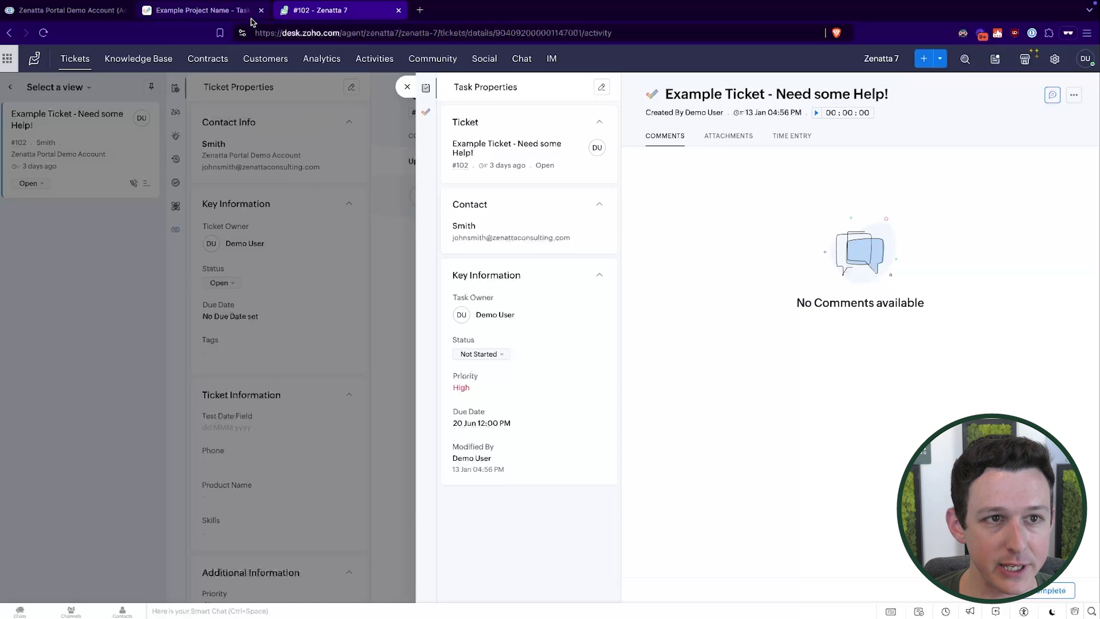
click(407, 87)
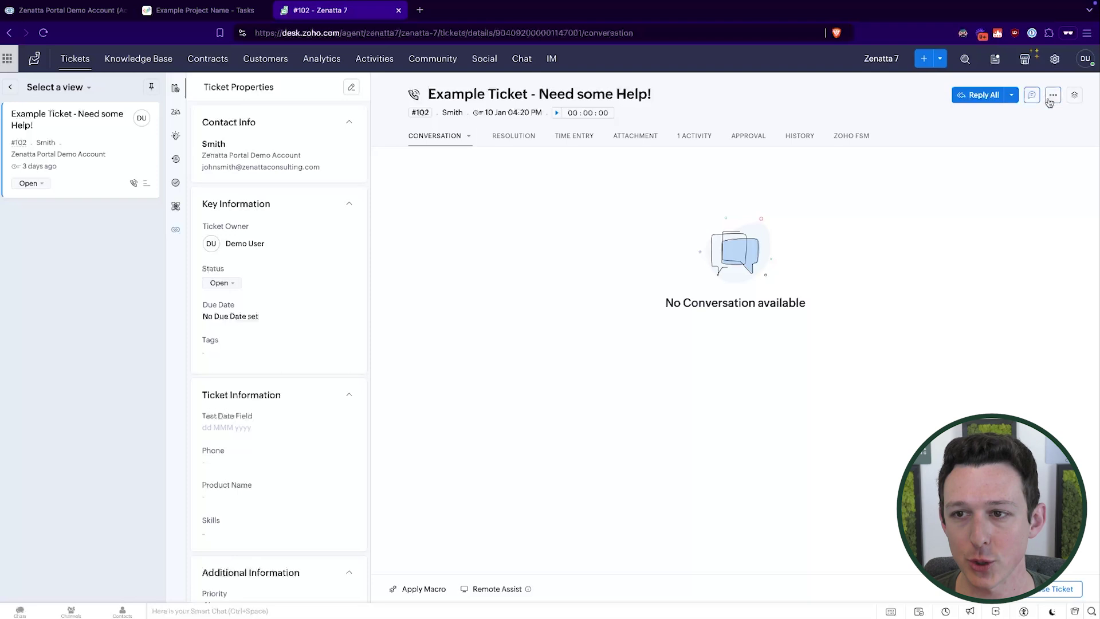
Submit a new BugTracker issue for ticket #102 under Example Project Name, keeping the ticket title.
click(1053, 96)
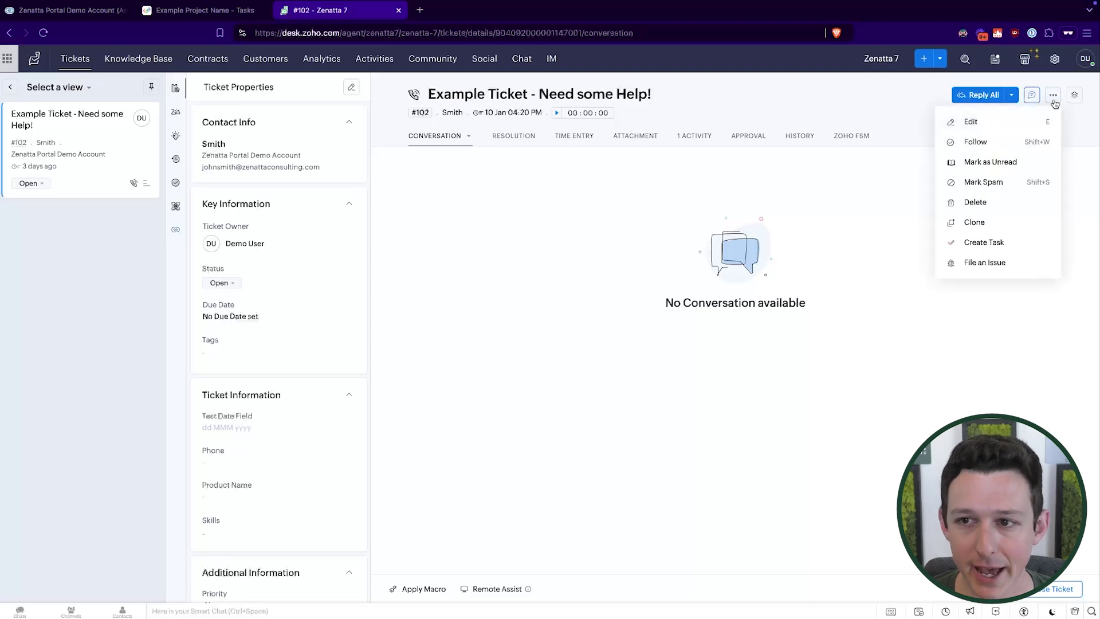
click(984, 263)
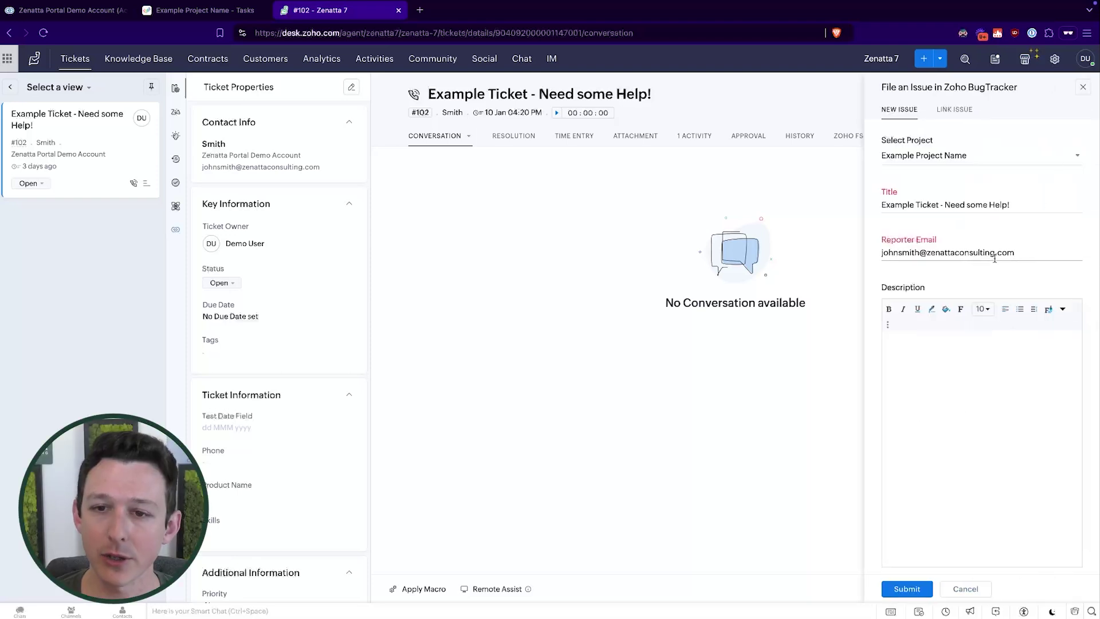
click(959, 159)
click(980, 138)
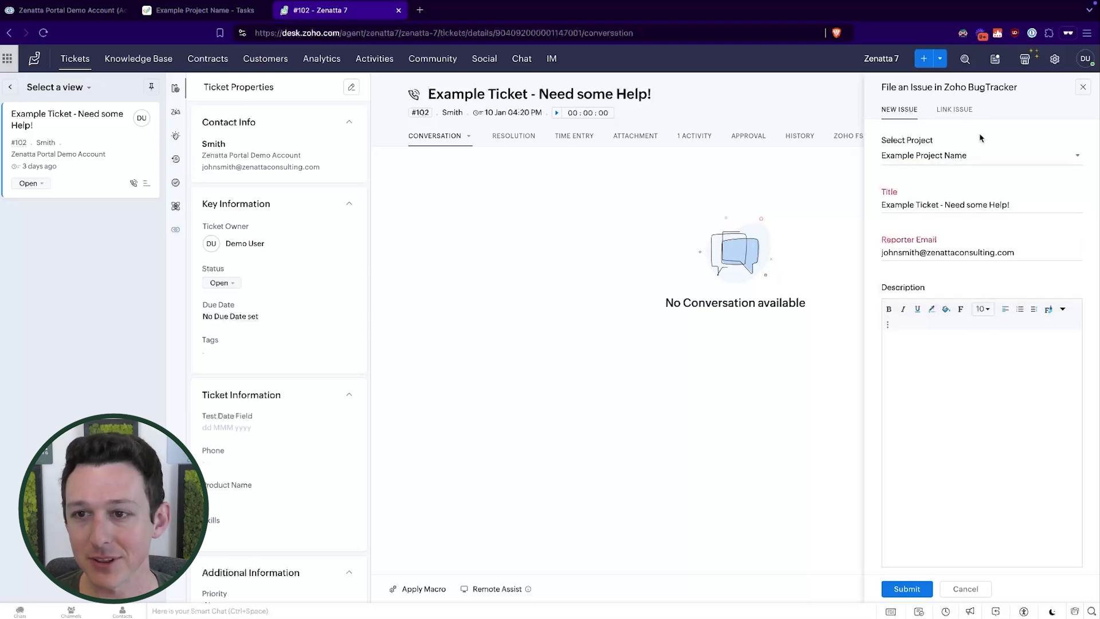
click(946, 111)
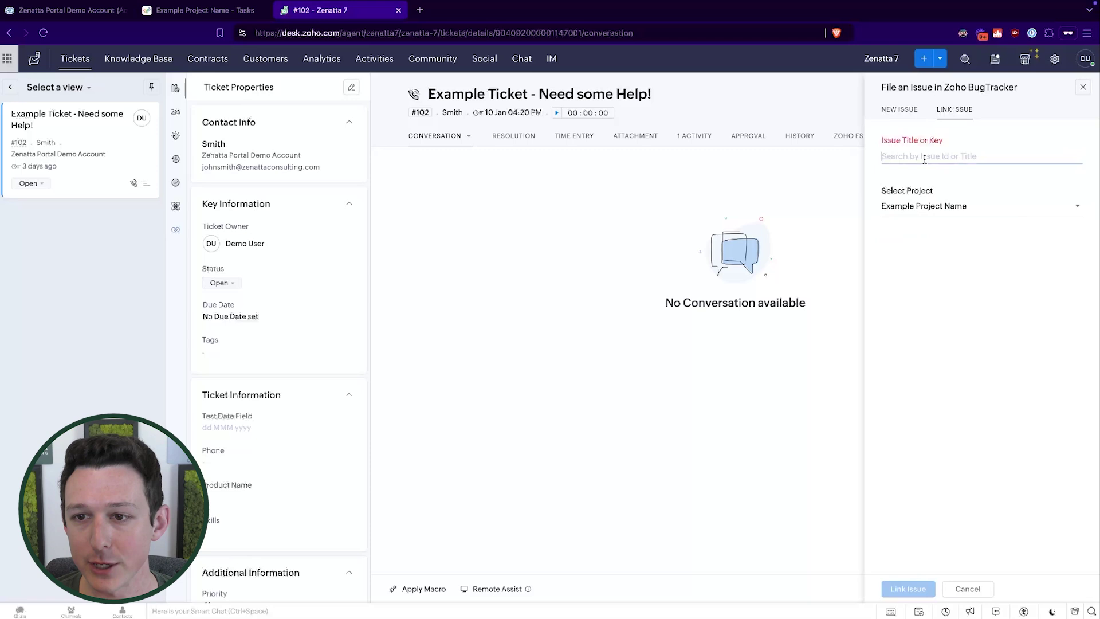
click(905, 111)
click(959, 111)
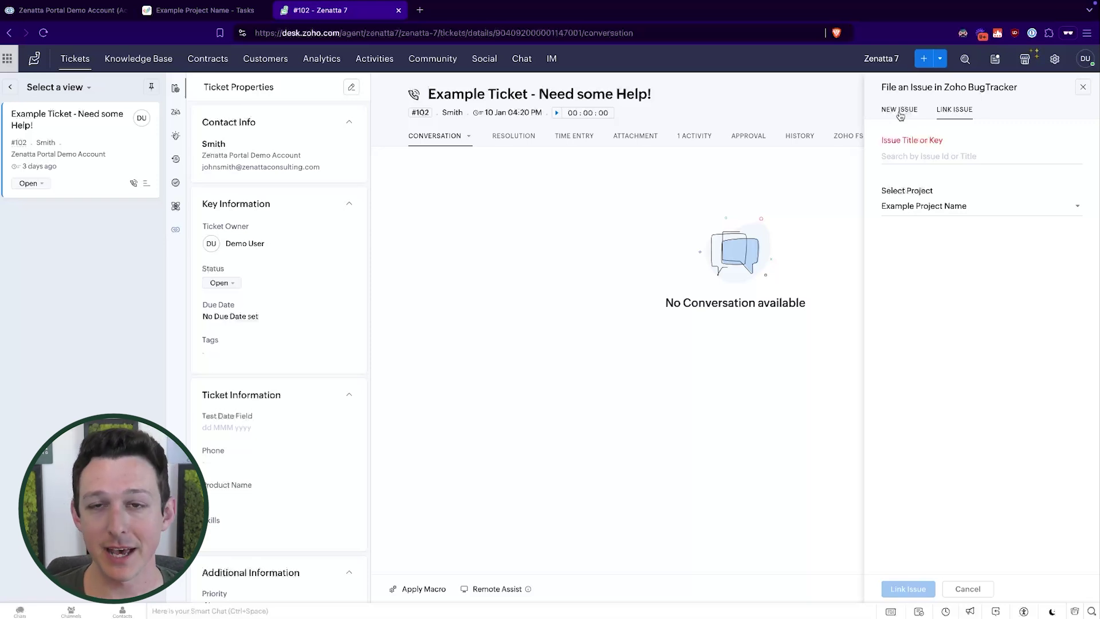
click(900, 110)
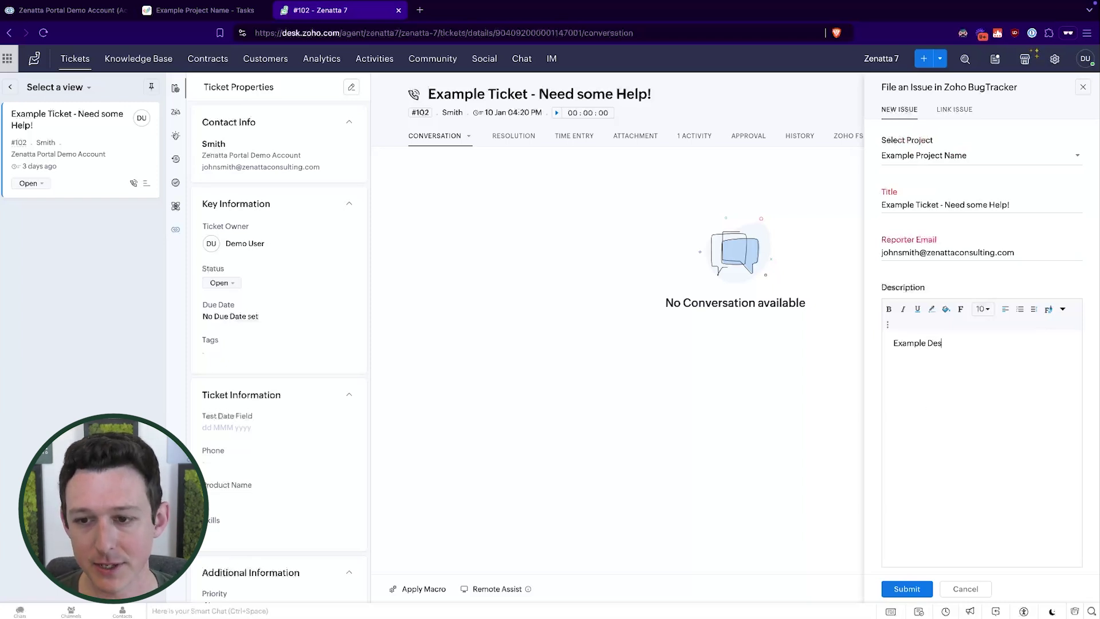
click(906, 590)
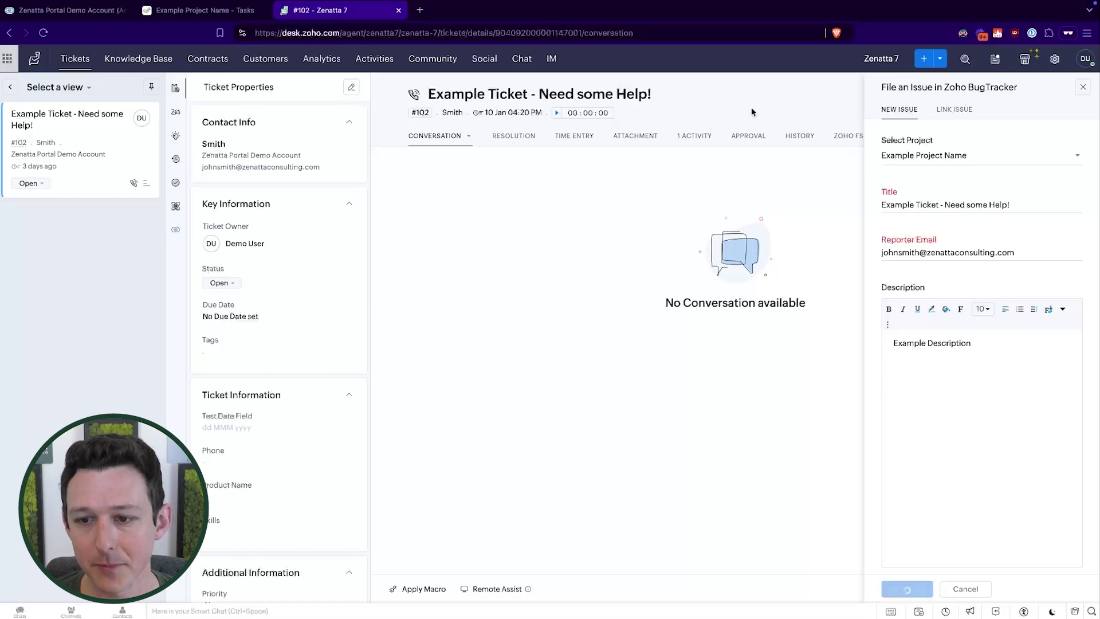
Open the #102 Example Ticket issue, EX1-I1, from the project's Issues list.
click(231, 17)
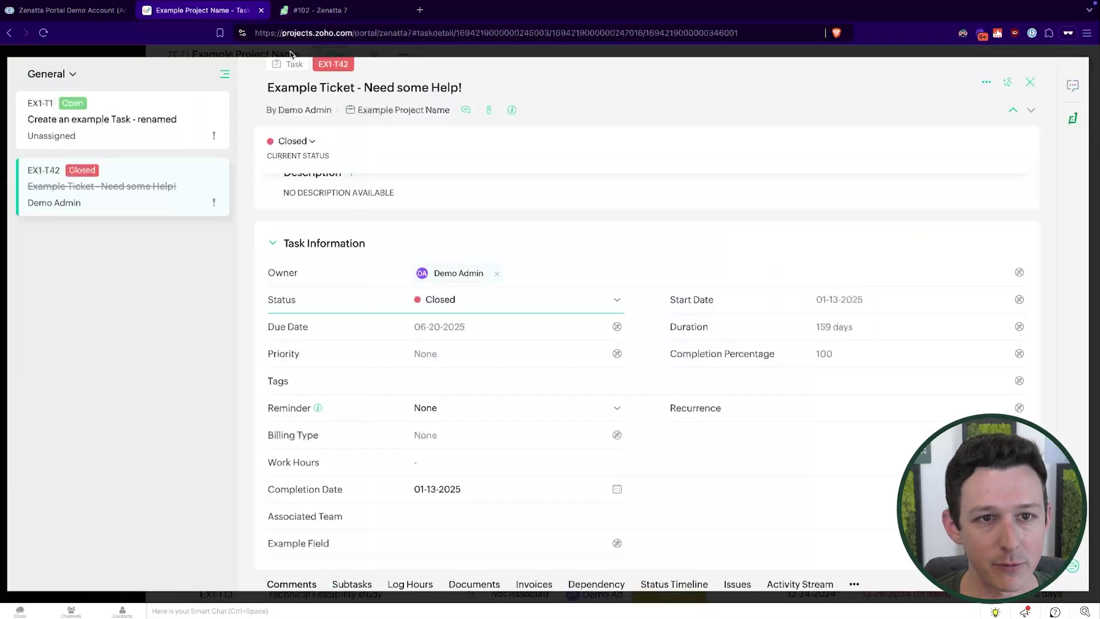
click(1030, 82)
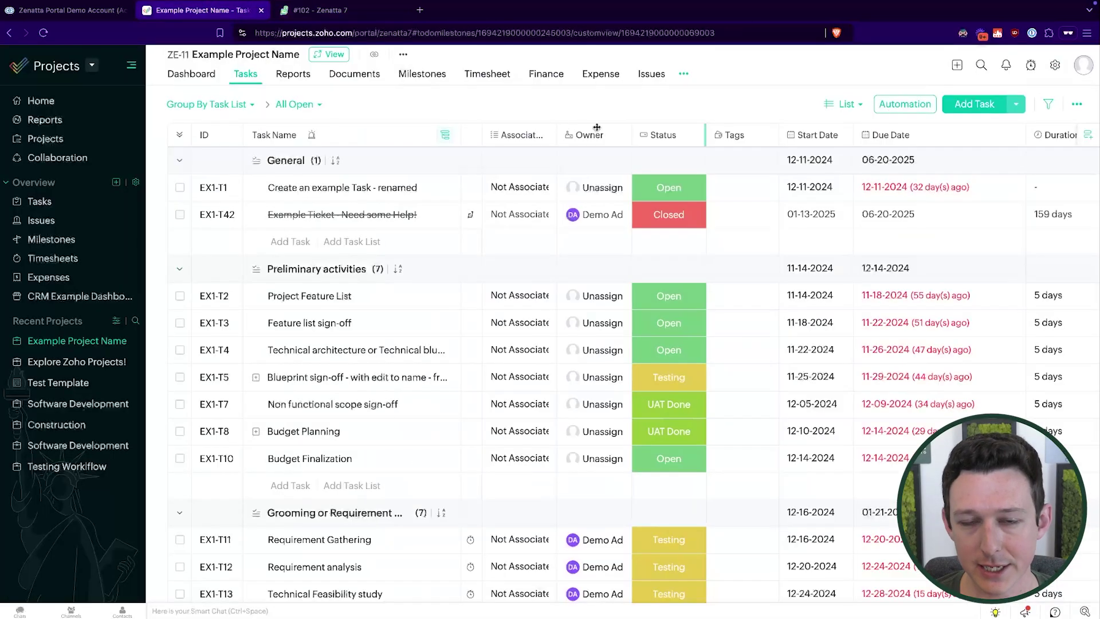
click(651, 74)
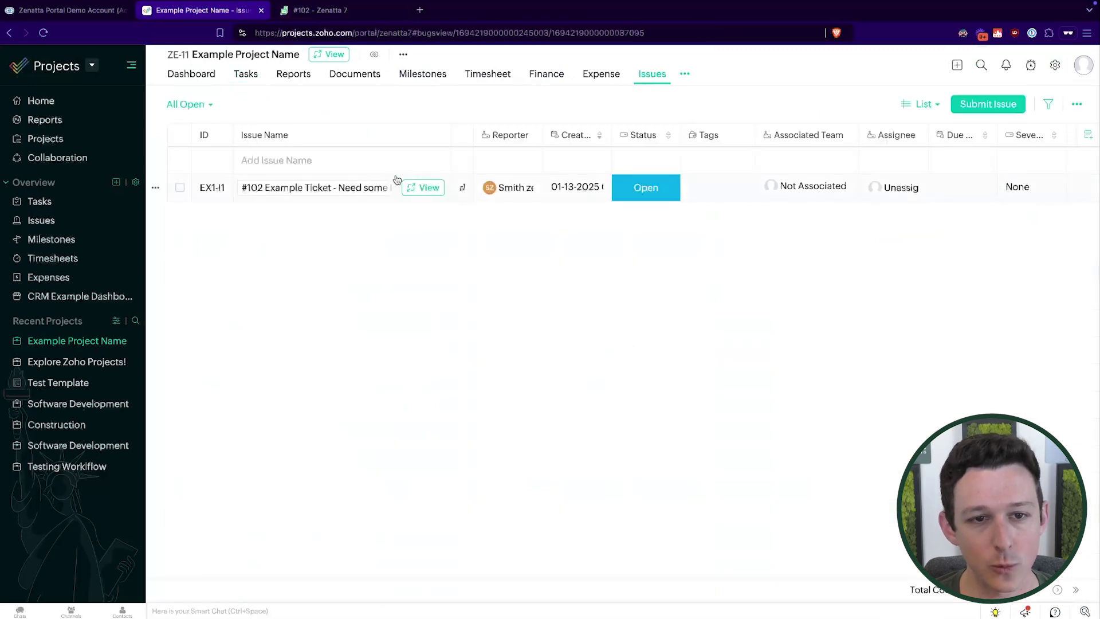
click(429, 187)
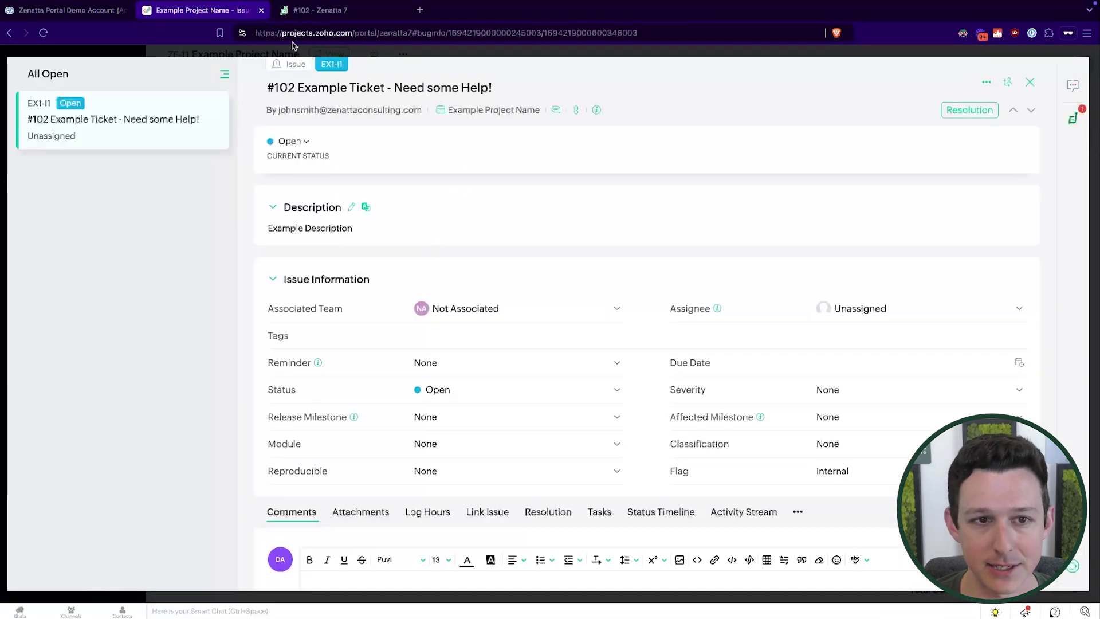
scroll(455, 218, down, 3)
click(321, 10)
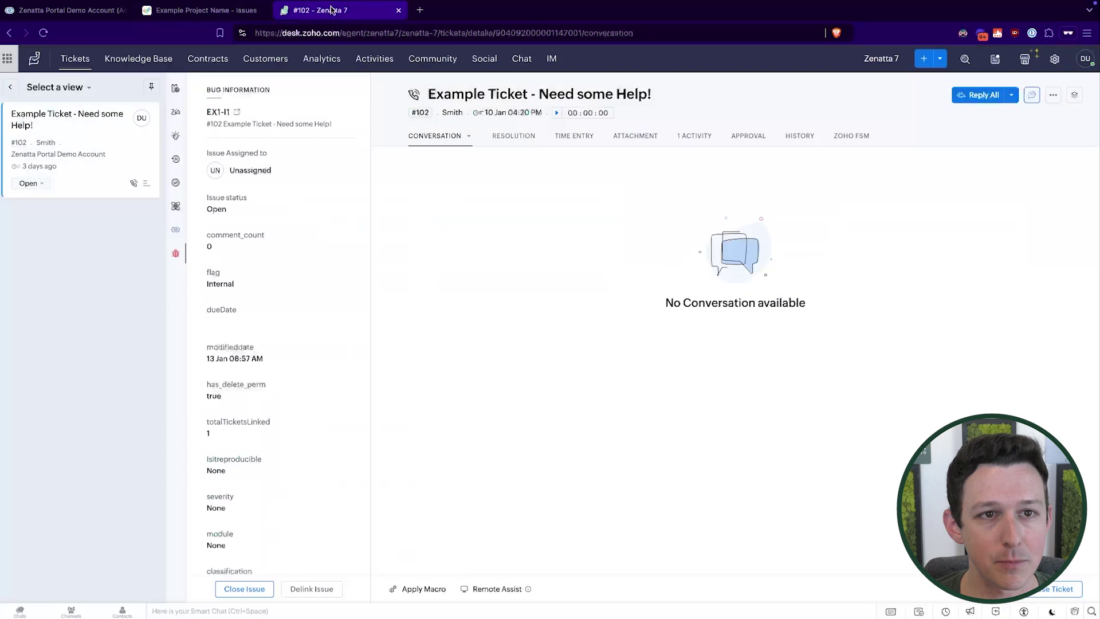
Add the comment 'Leave an example comment on our issue' to issue EX1-I1.
click(195, 12)
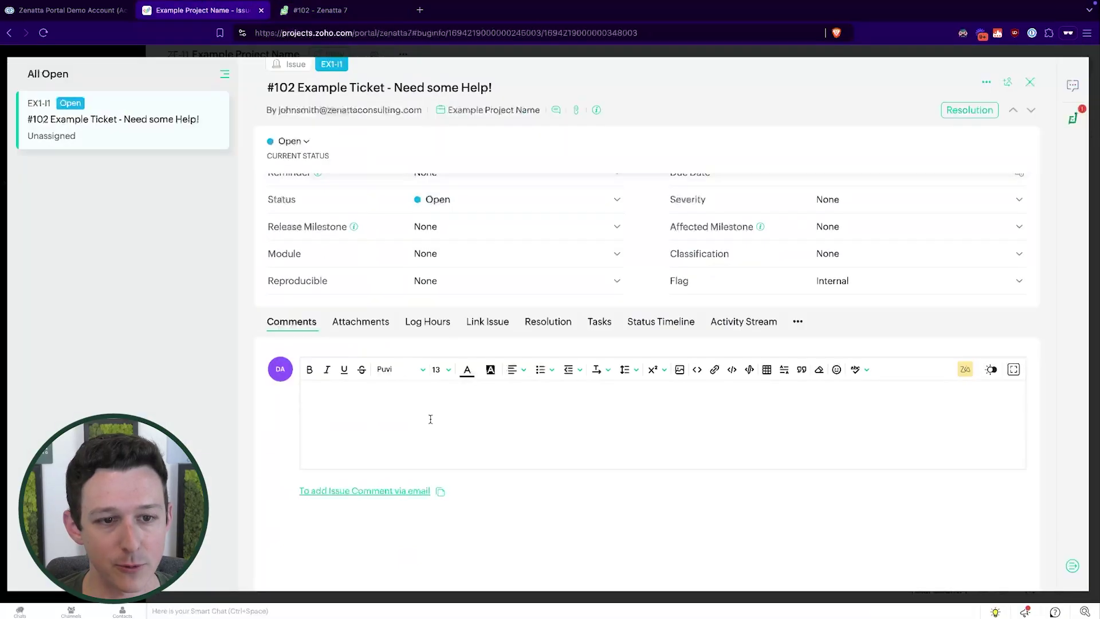
click(430, 417)
text(Leave an example c)
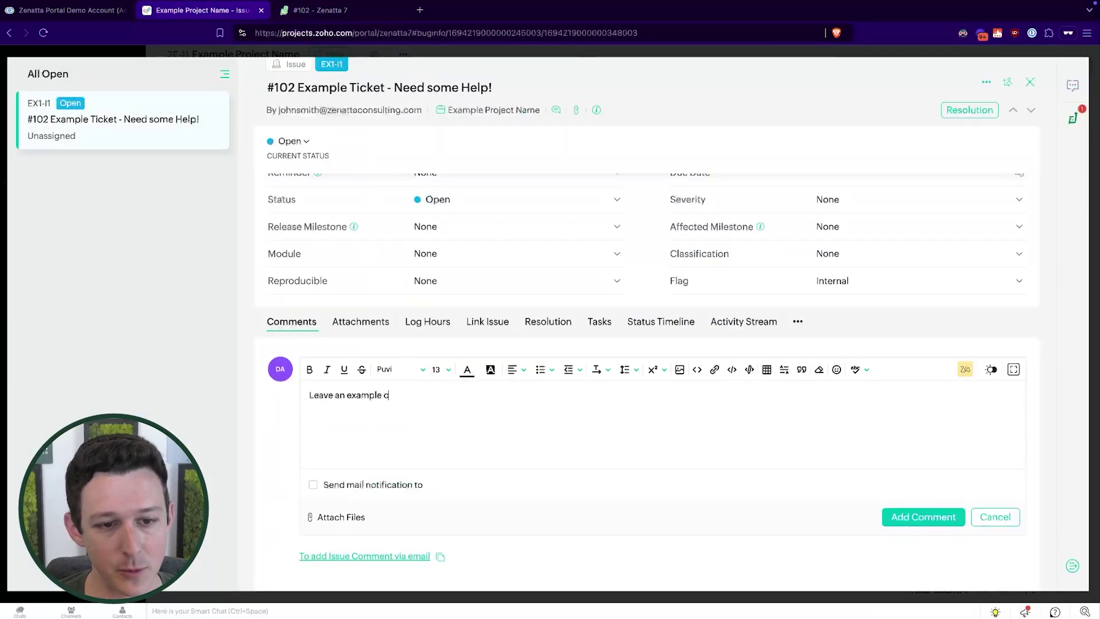
text(omment on our issue)
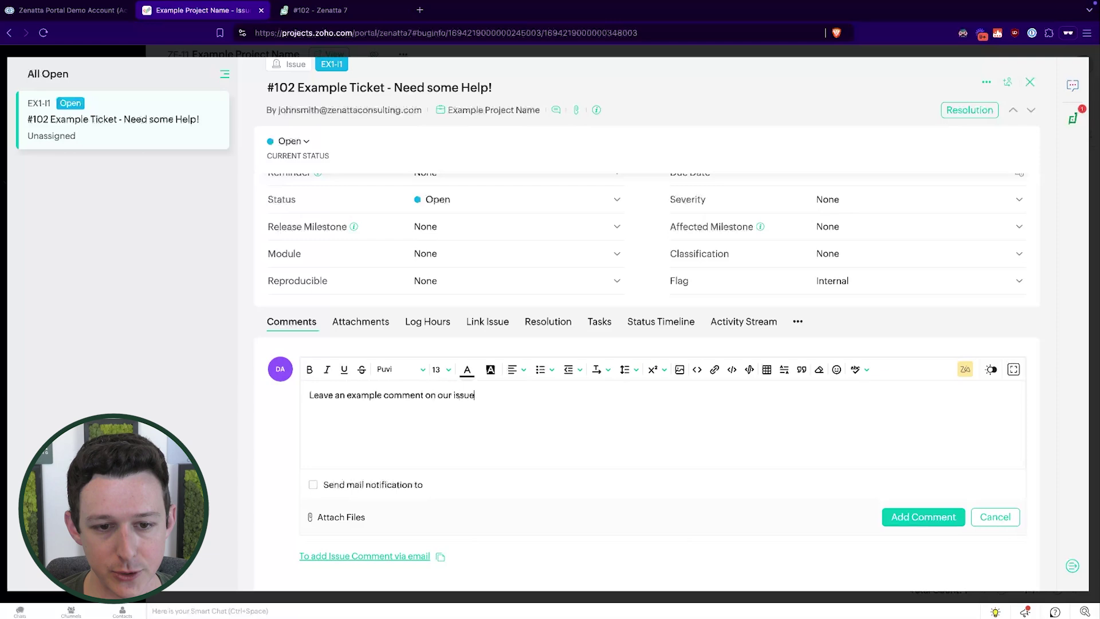
click(925, 519)
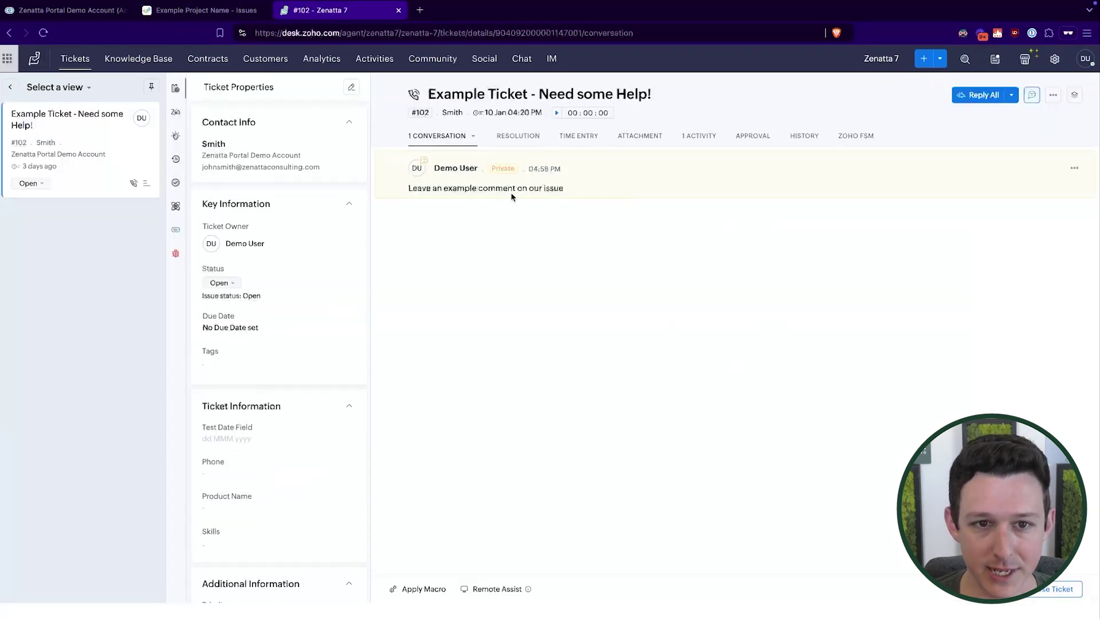
Show Bug Information for issue EX1-I1 on ticket #102: Open, Unassigned, 1 comment.
click(445, 169)
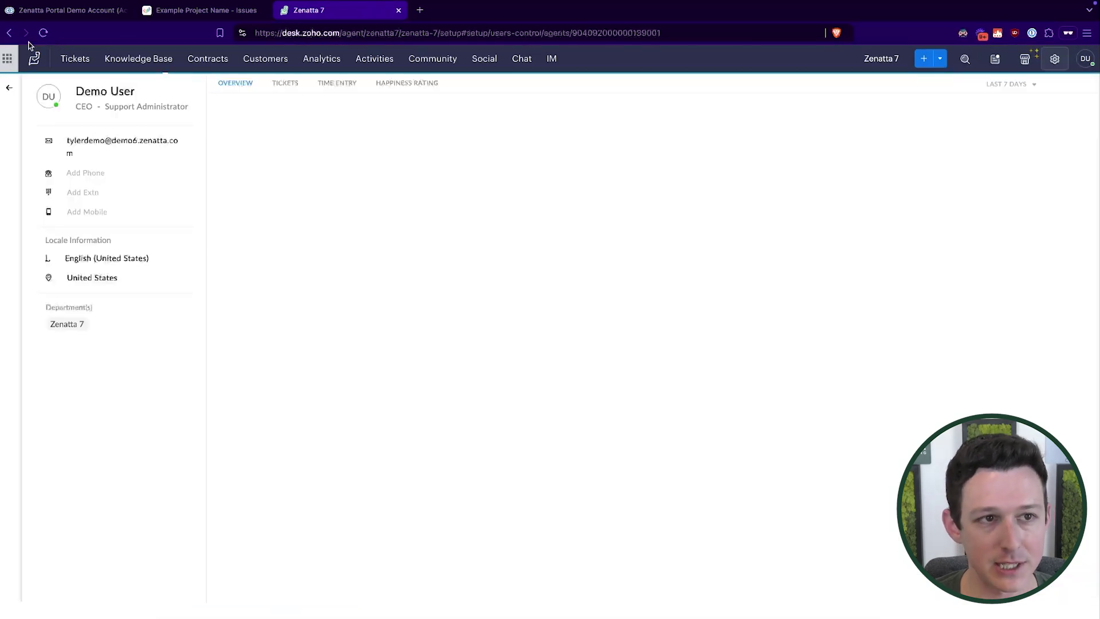
click(9, 32)
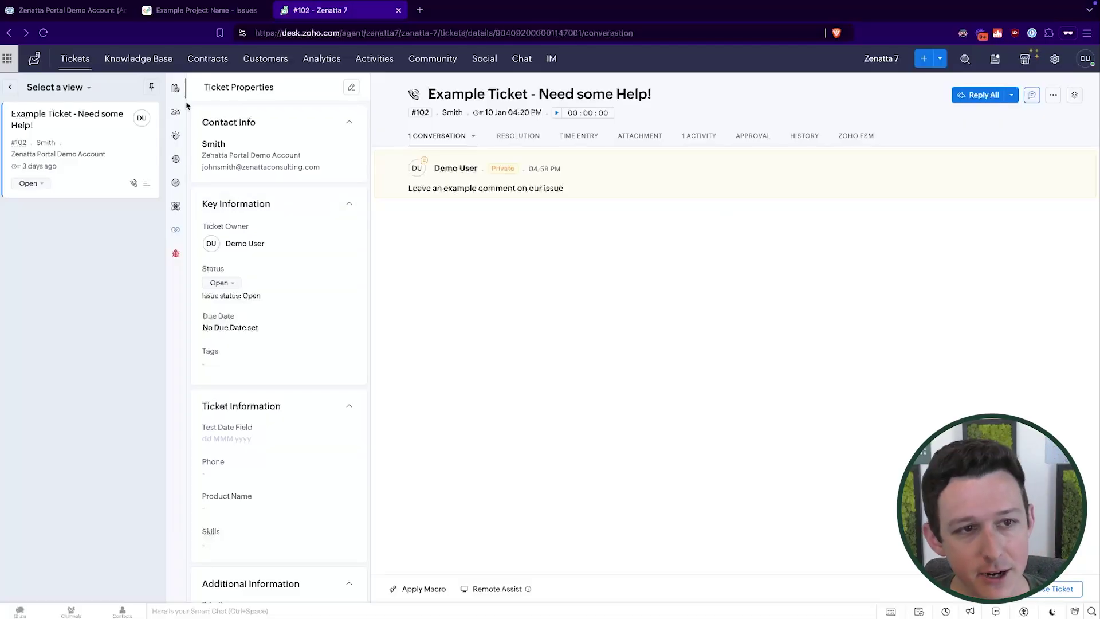
click(174, 254)
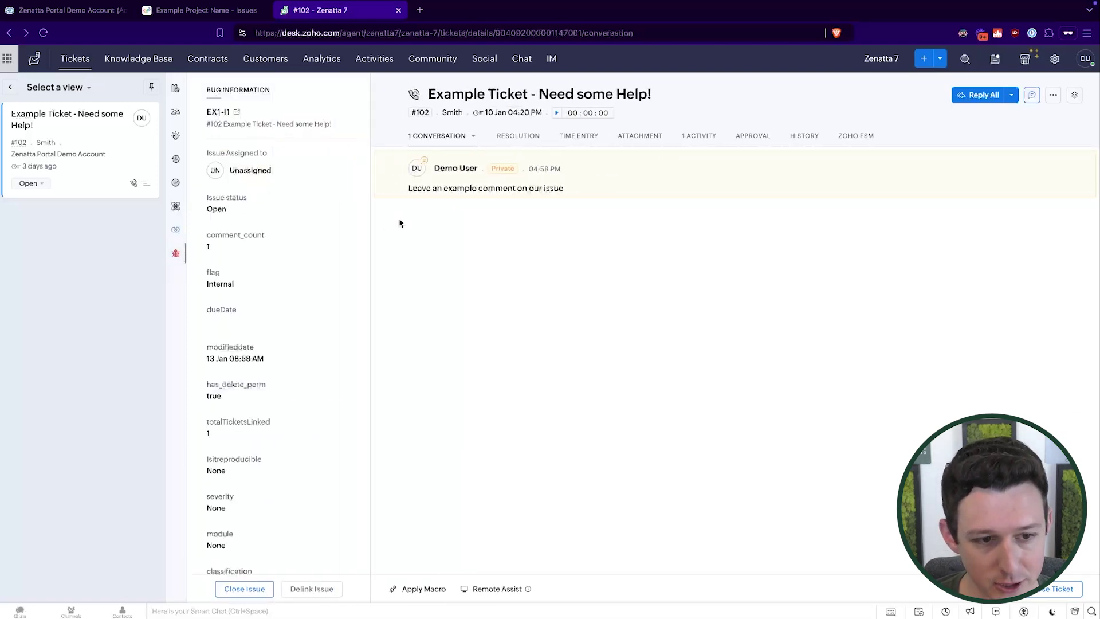
scroll(277, 228, down, 1)
scroll(275, 227, down, 5)
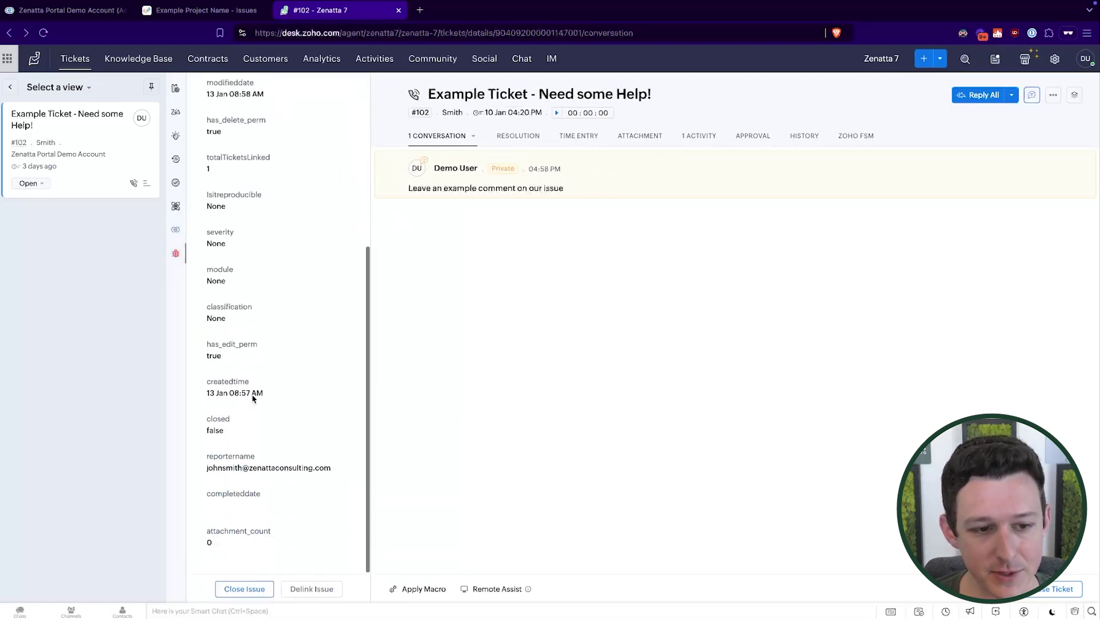
scroll(253, 400, up, 5)
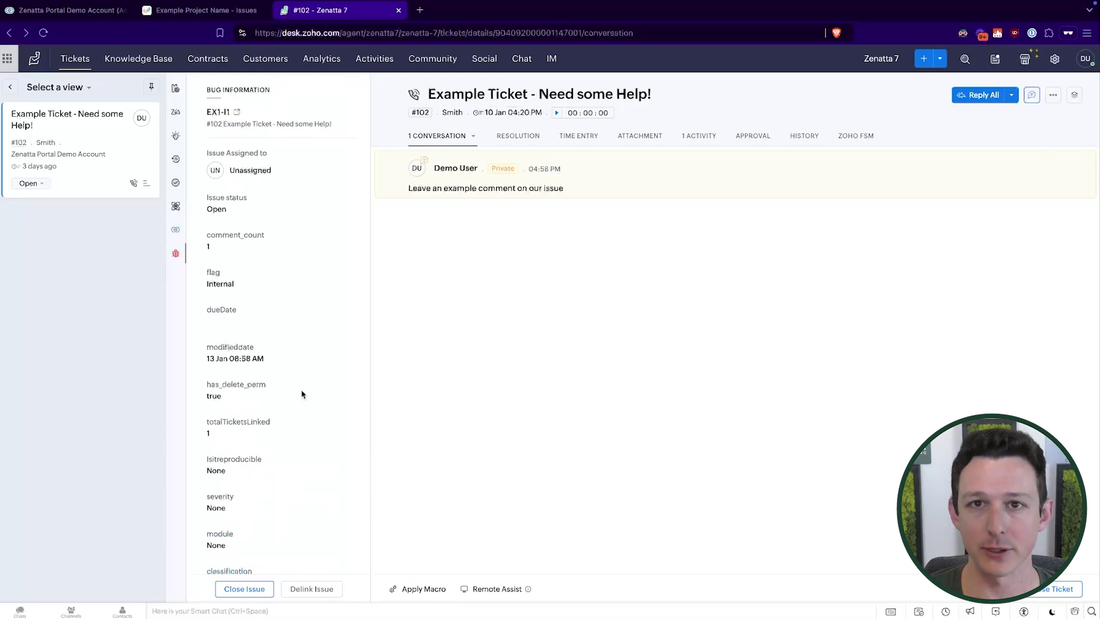
Set issue EX1-I1 to Closed and display its linked Zoho Desk ticket details.
click(208, 12)
click(474, 210)
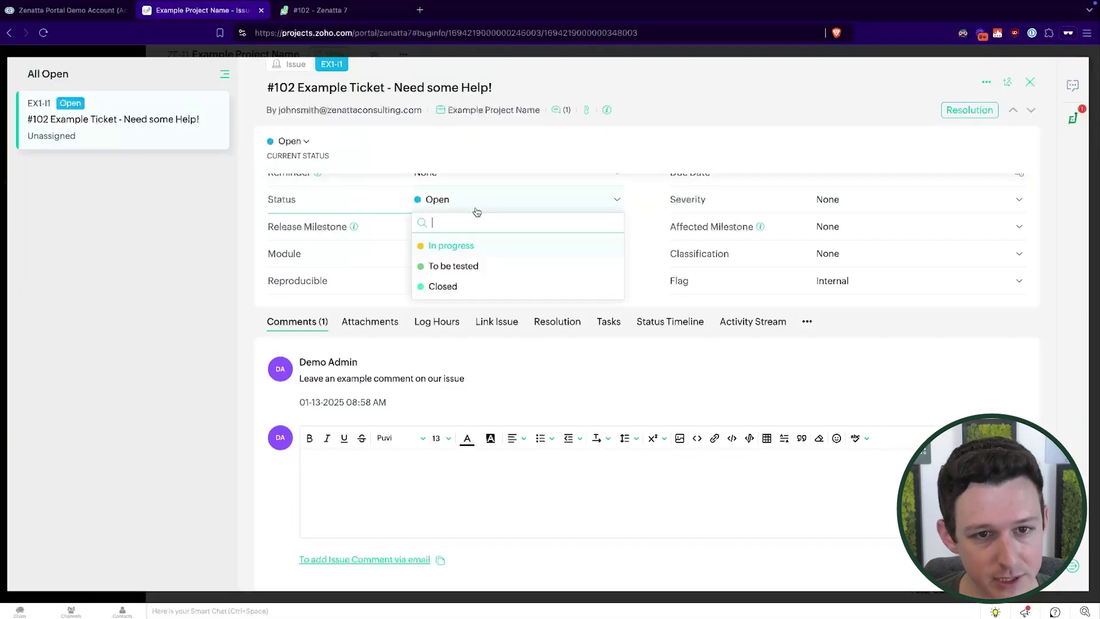
click(462, 287)
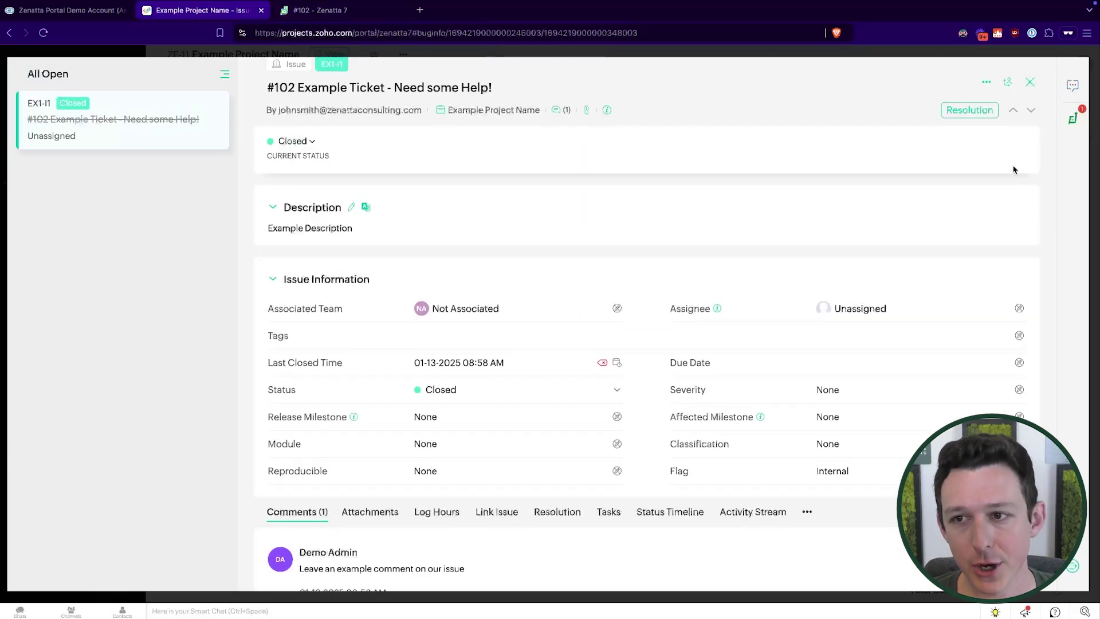
click(1075, 119)
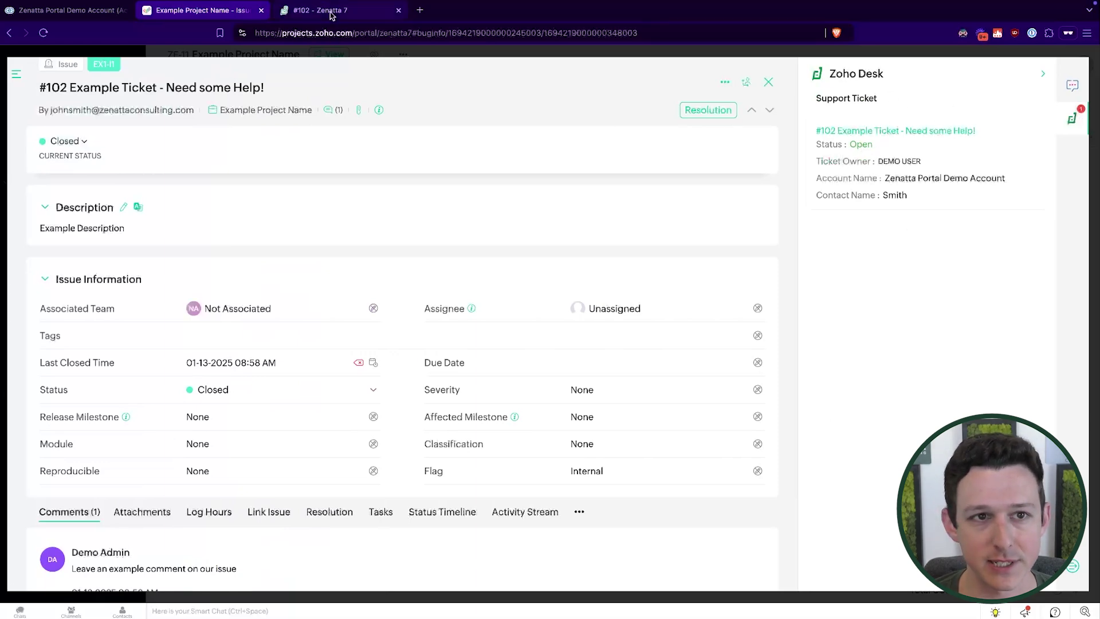
Highlight ticket #102's conversation note reporting the issue changed from Open to Closed.
click(356, 21)
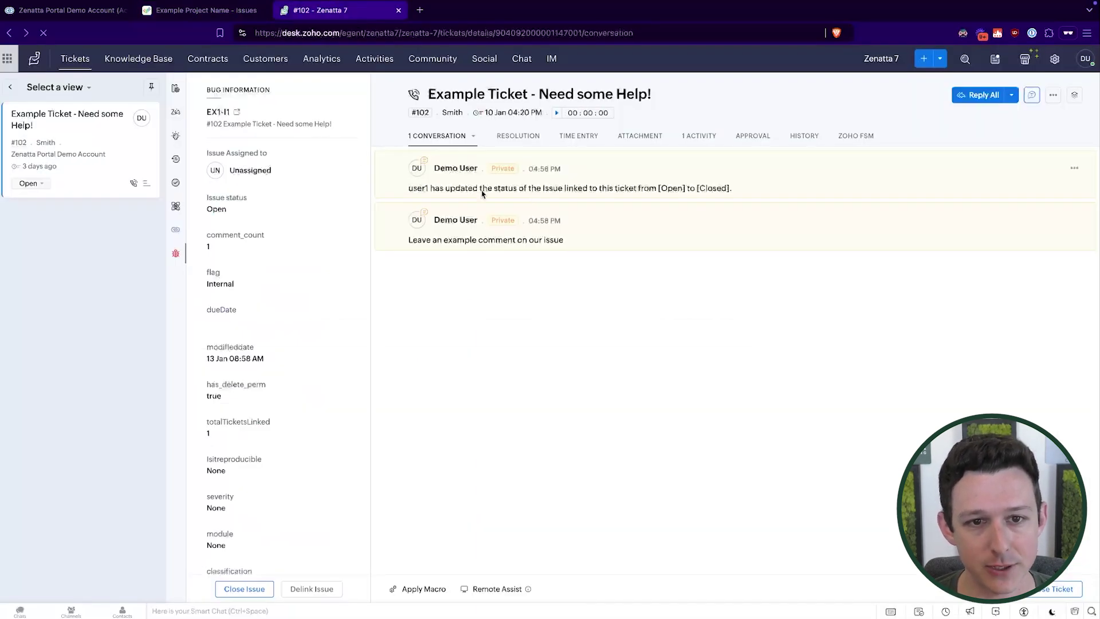
drag(411, 190, 750, 189)
click(556, 324)
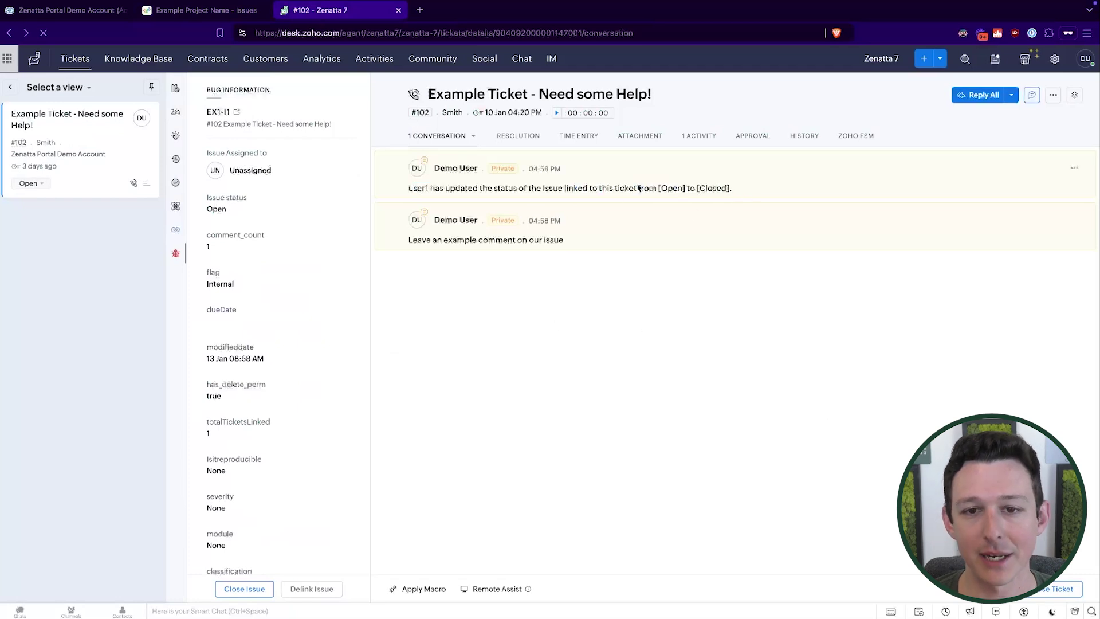
drag(657, 190, 715, 191)
click(693, 194)
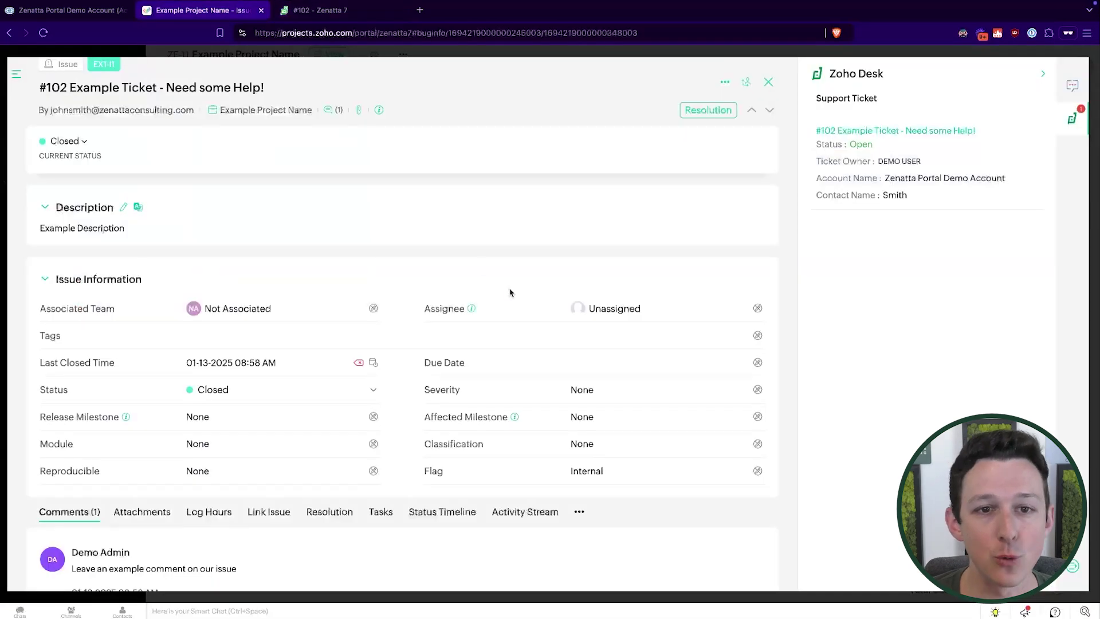
Close issue #102's details to return to Example Project Name's issue list, showing EX1-I1 Closed.
click(771, 85)
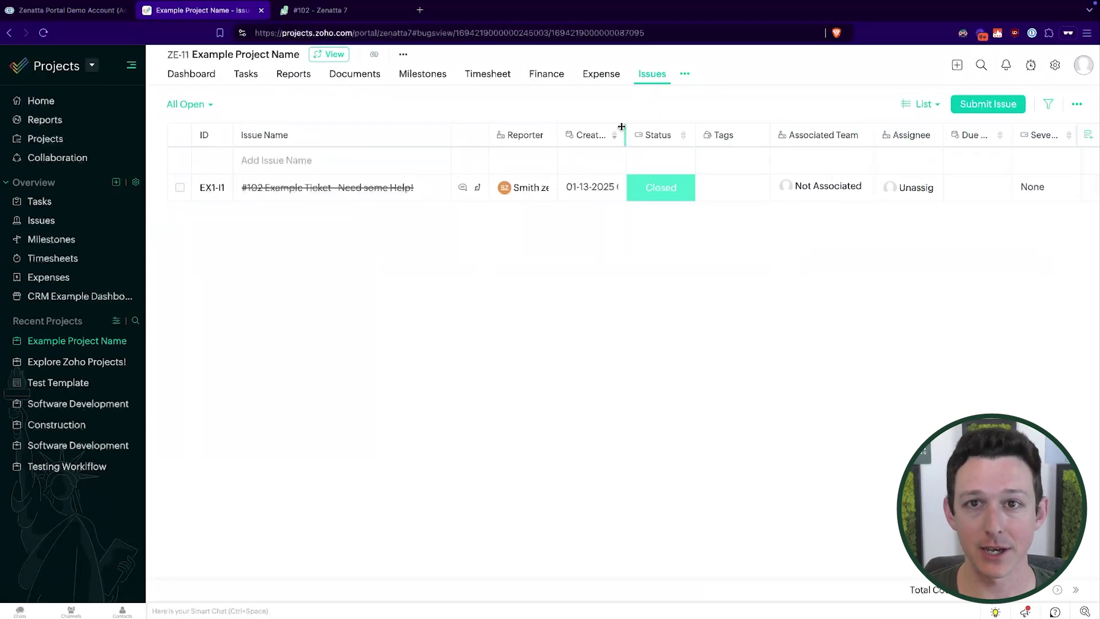
Check the cross-project task views, then switch to the portal-wide Issues list showing EZ1-I1 to EZ1-I11.
click(40, 201)
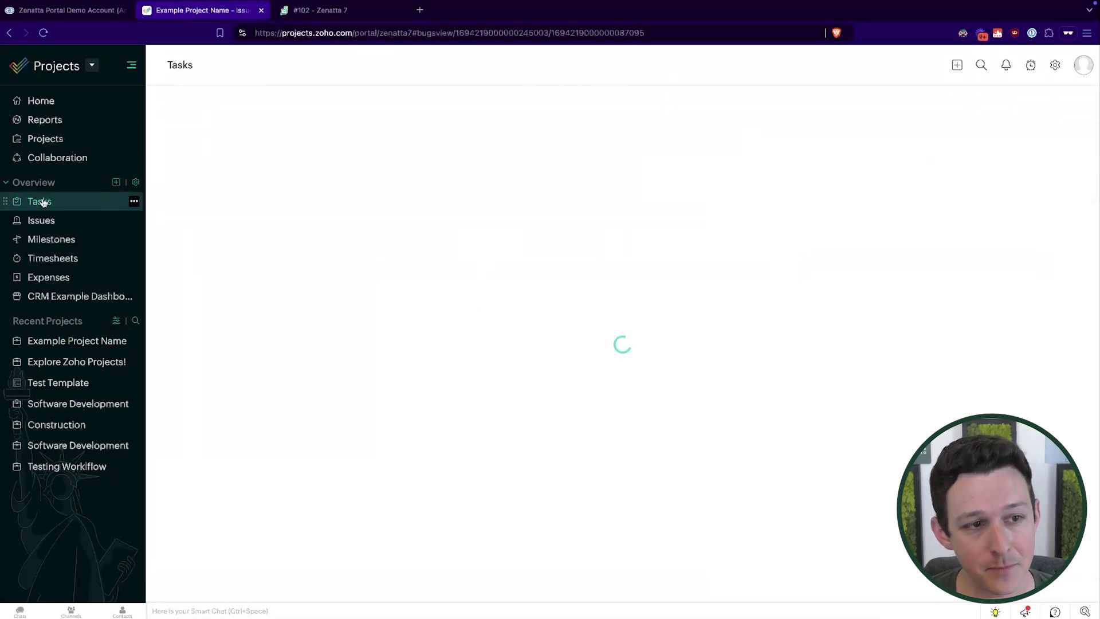
click(292, 105)
click(452, 107)
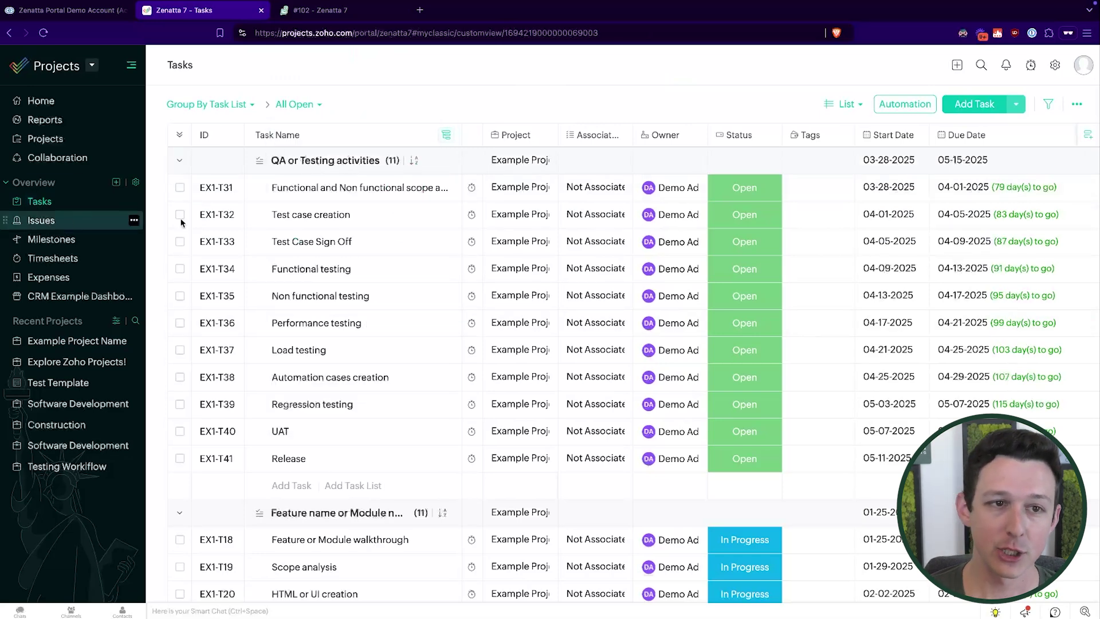
click(49, 227)
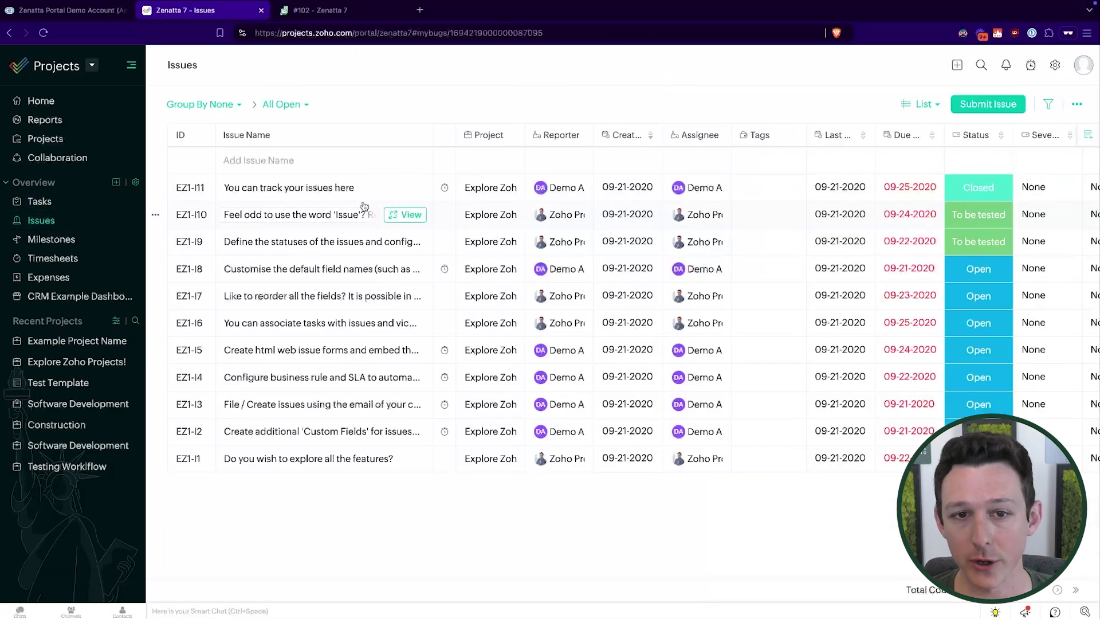